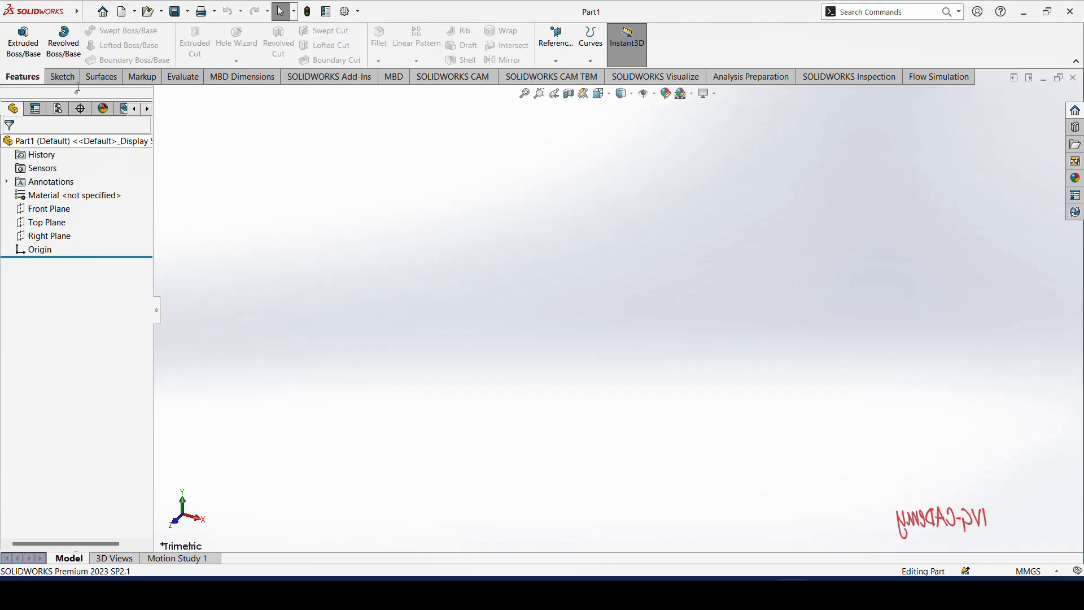
- Open the existing Cup part from the Solidworks folder on the Desktop and show it in isometric view
left_click(88, 13)
left_click(109, 13)
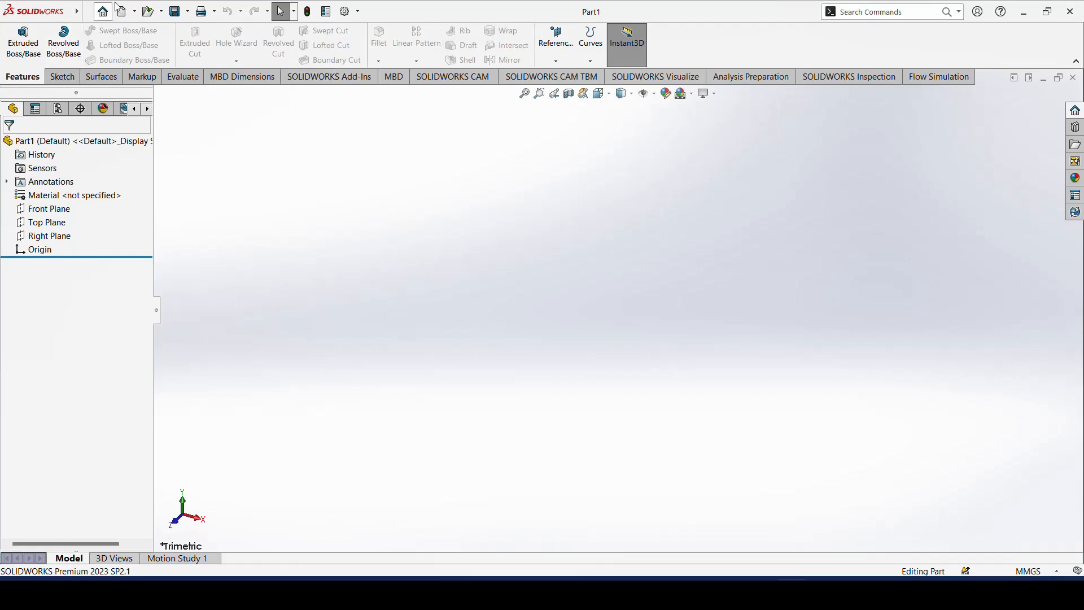
left_click(86, 13)
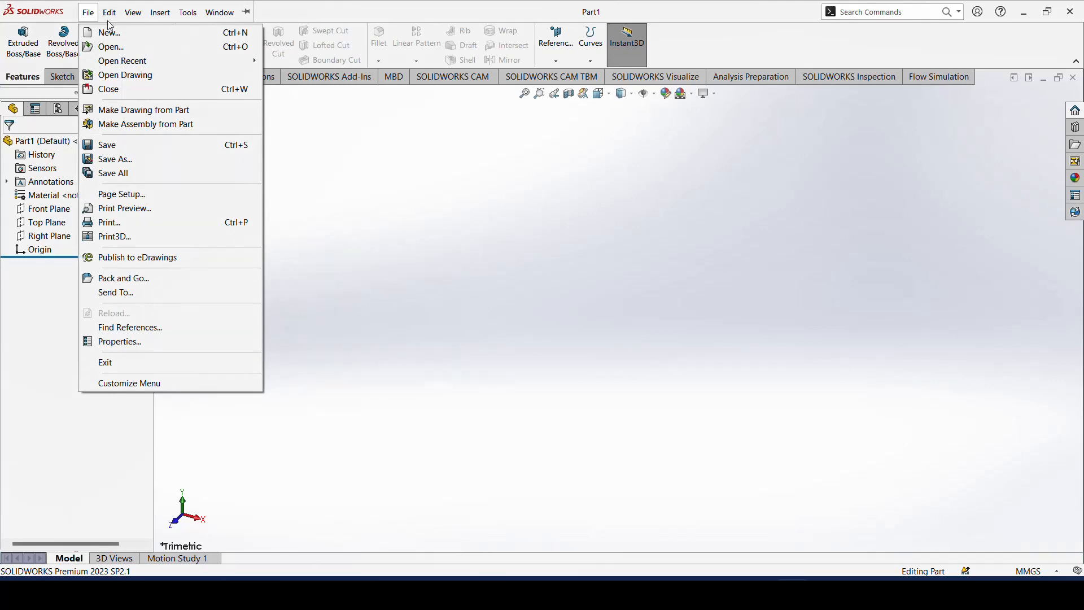
left_click(108, 23)
left_click(87, 12)
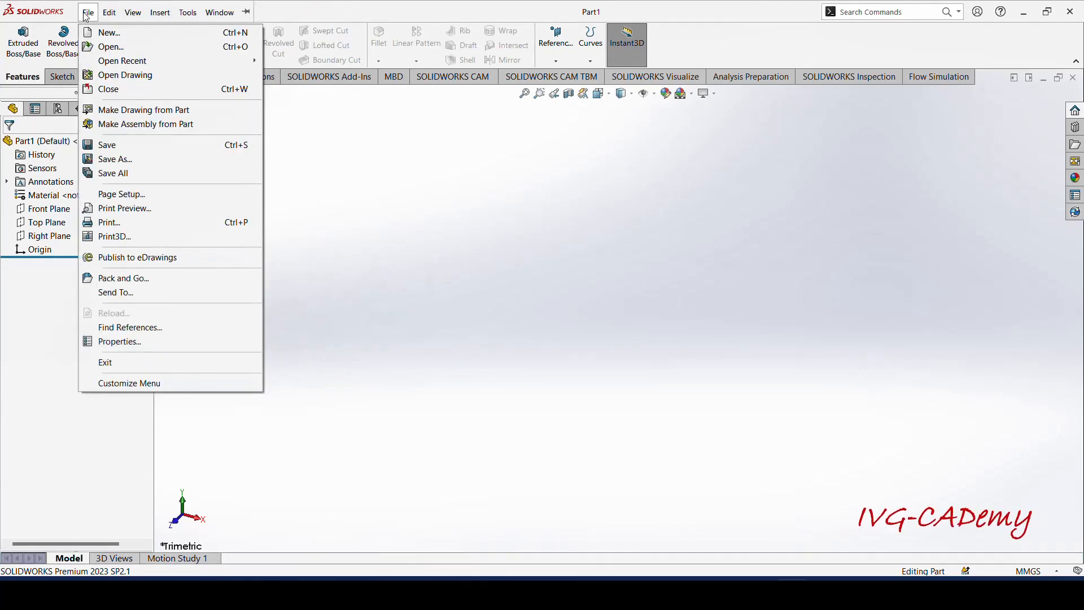
left_click(101, 47)
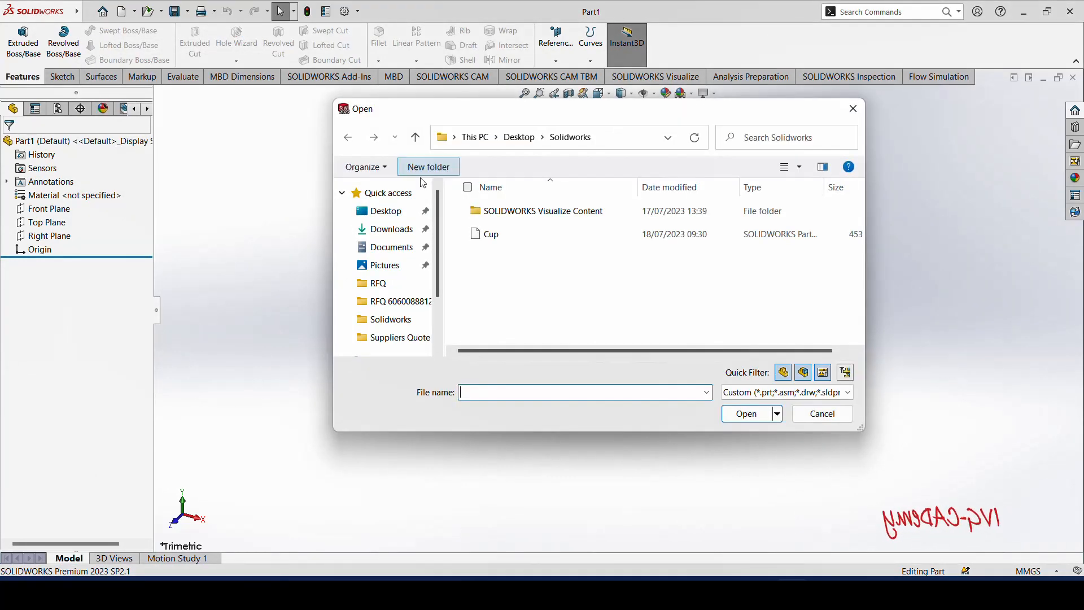
left_click(536, 234)
left_click(741, 414)
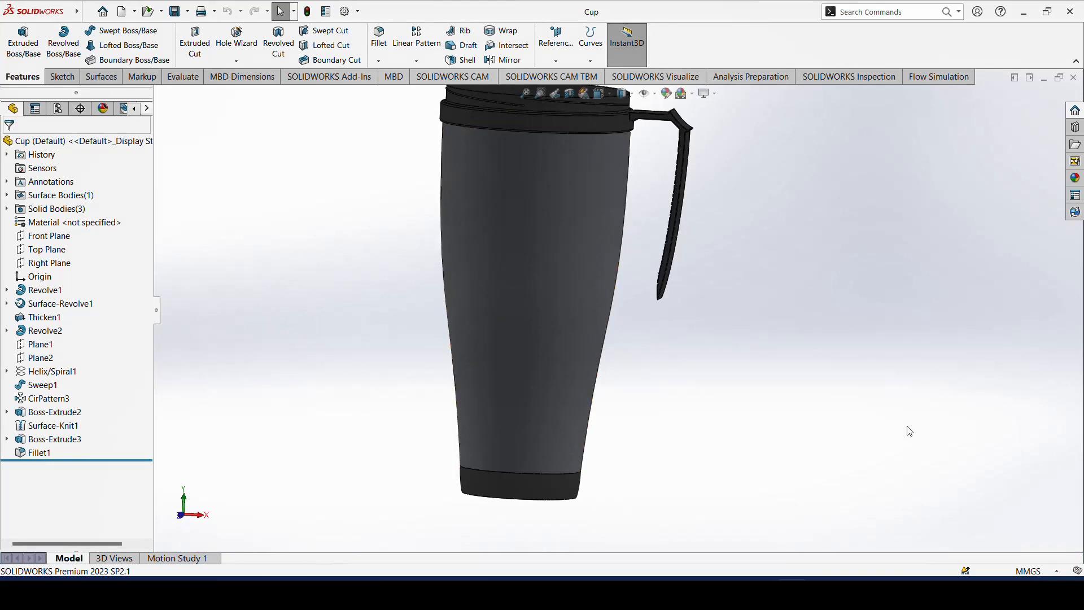
key("ctrl+7")
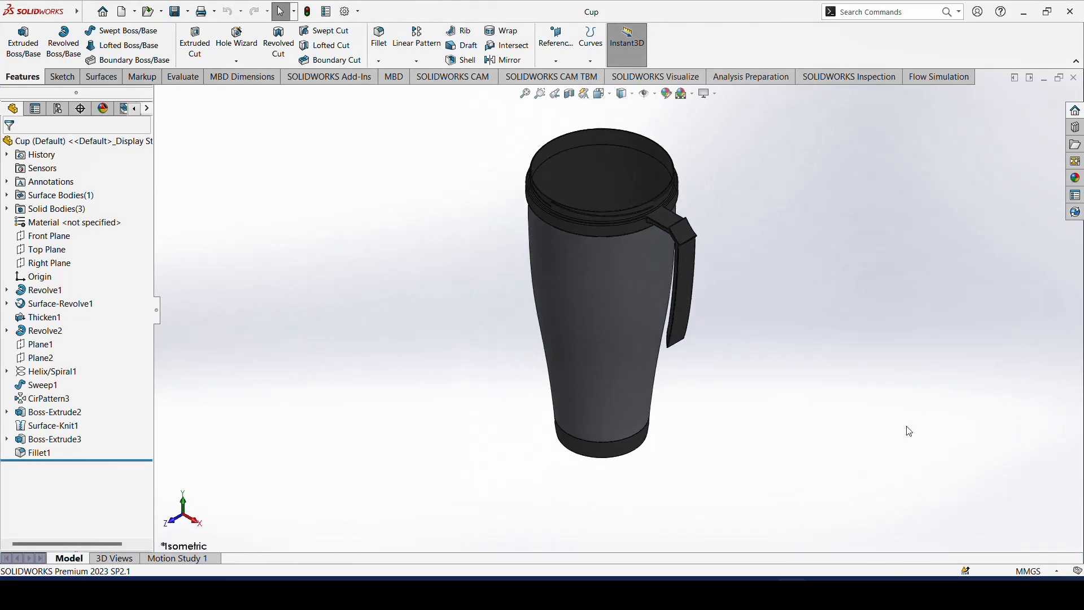
left_click(603, 310)
left_click(757, 411)
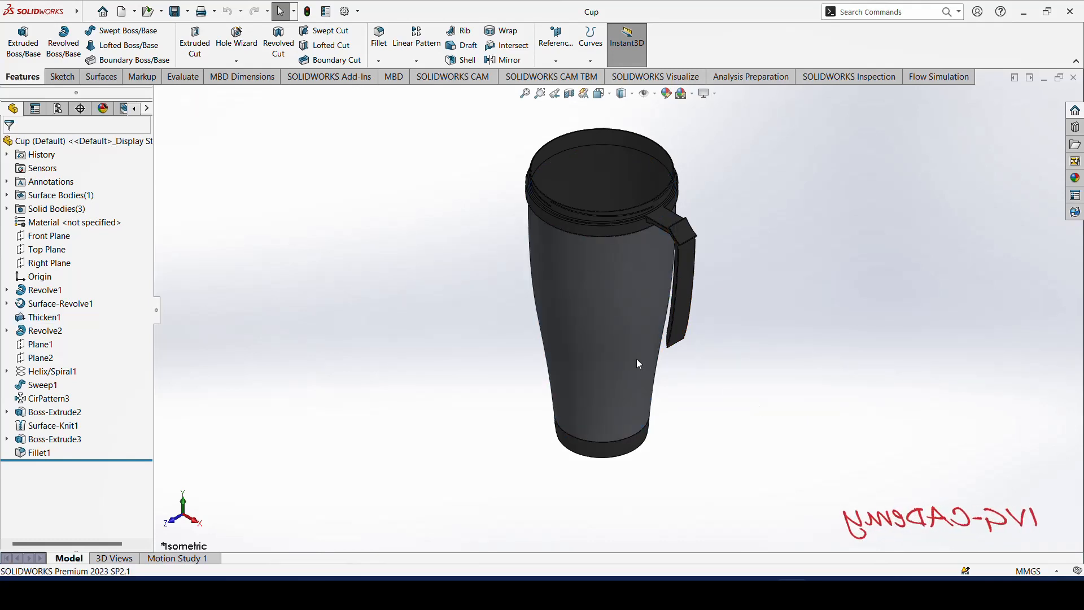
- Start a new sketch on the Front Plane of the cup
right_click(44, 239)
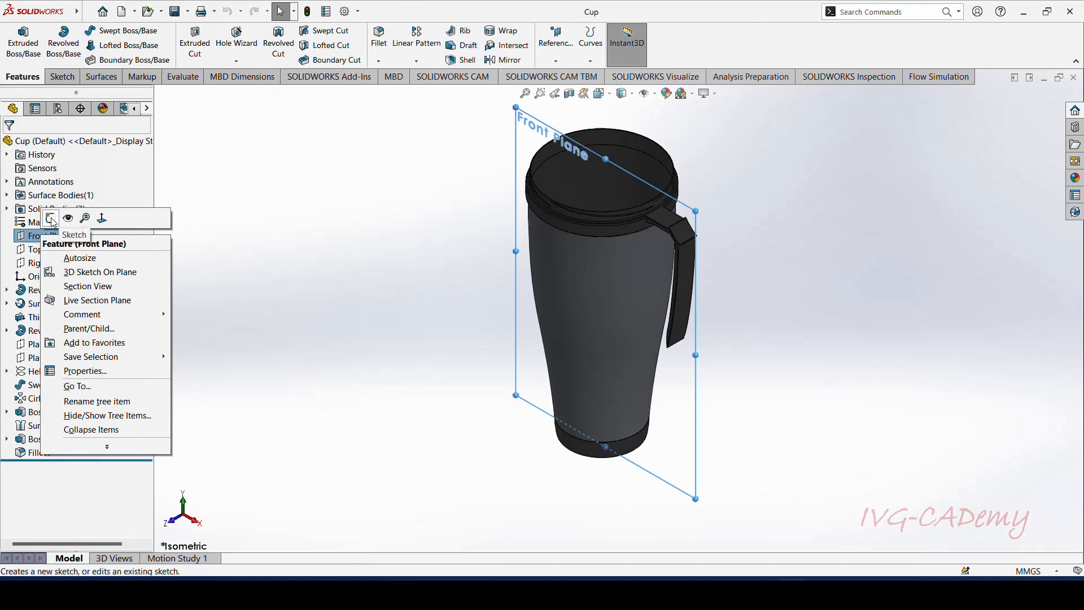
left_click(52, 219)
left_click(330, 220)
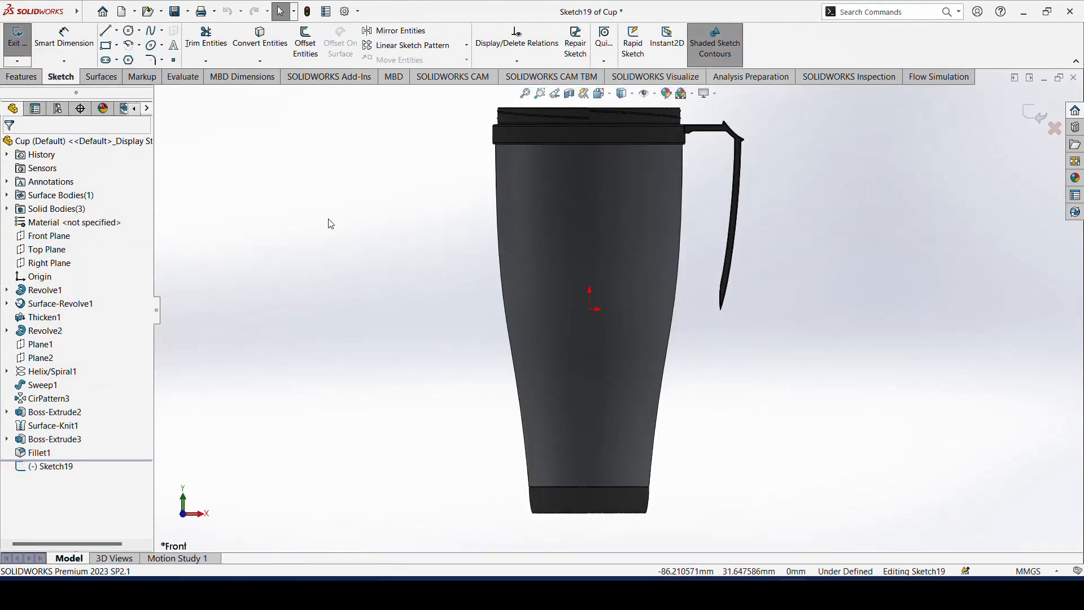
left_click(117, 32)
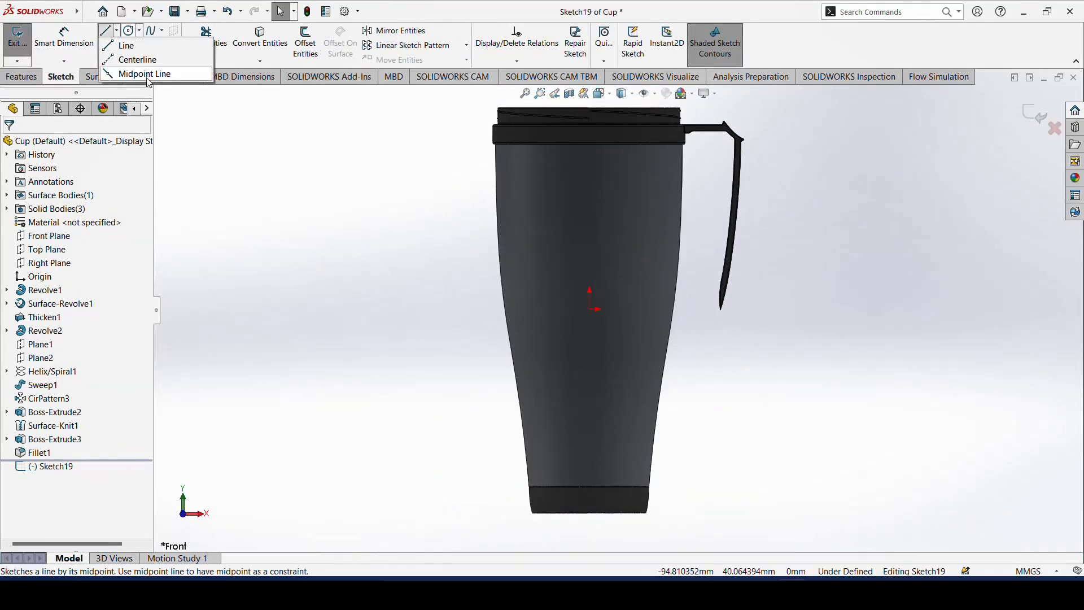
left_click(121, 56)
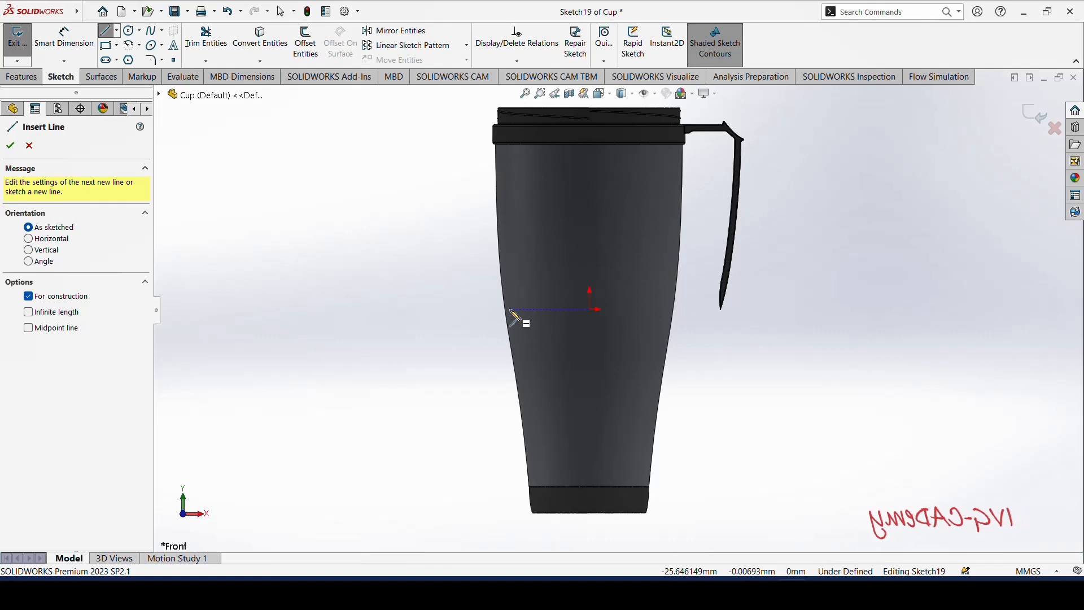
left_click(511, 311)
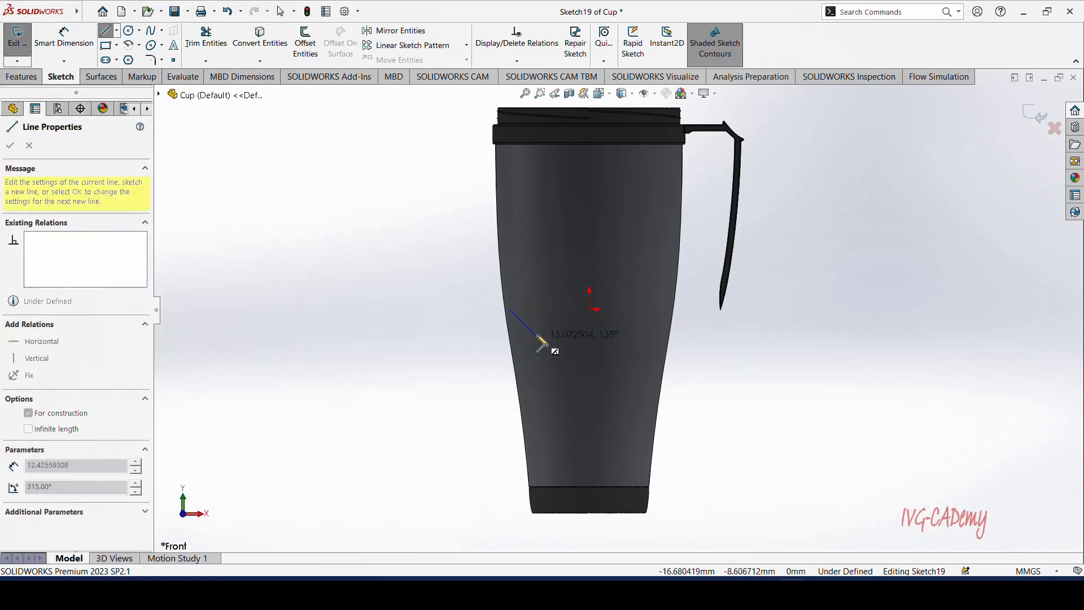
key("Escape")
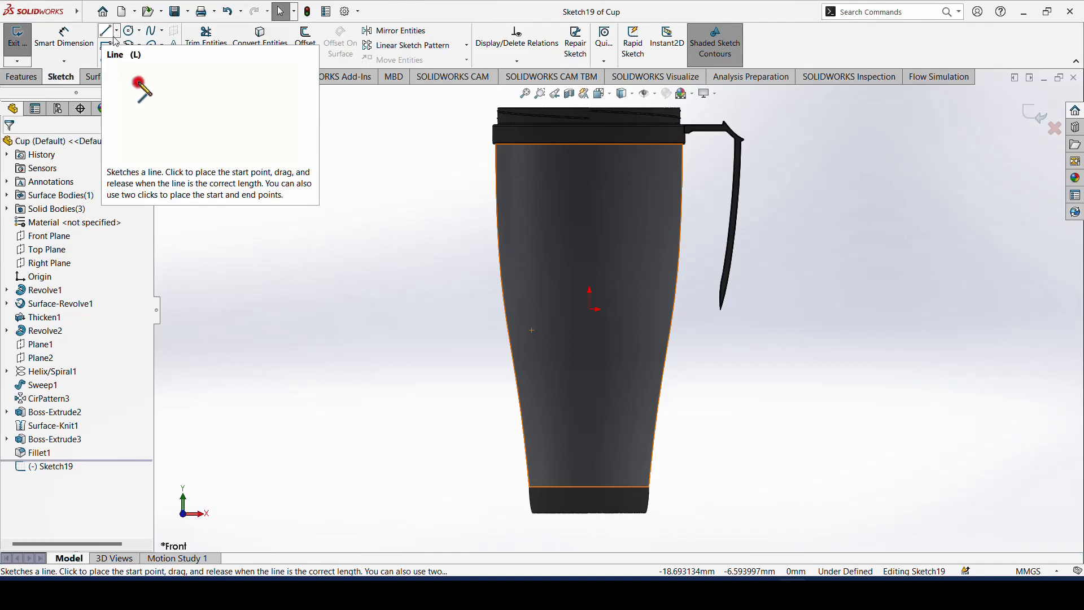
- Sketch a horizontal centerline about 64 mm long through the origin, spanning the full width of the cup body
left_click(117, 30)
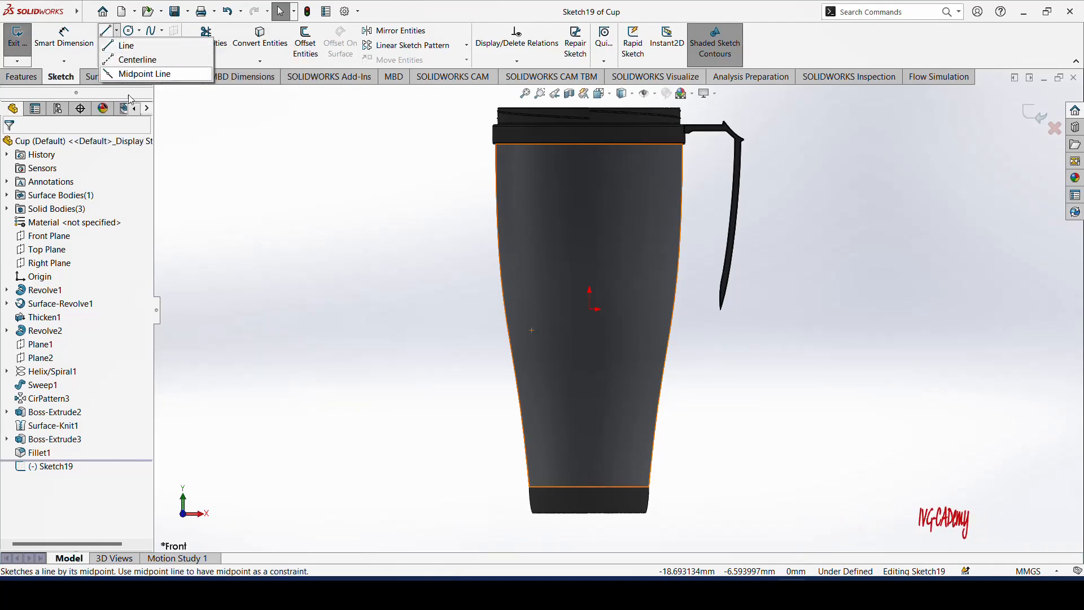
left_click(131, 59)
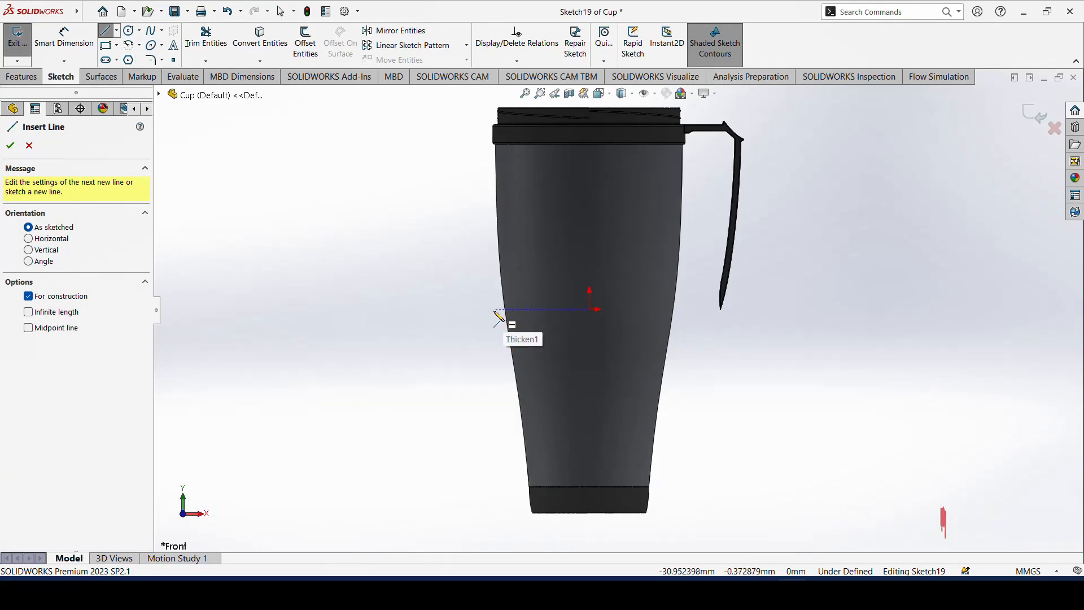
left_click(495, 309)
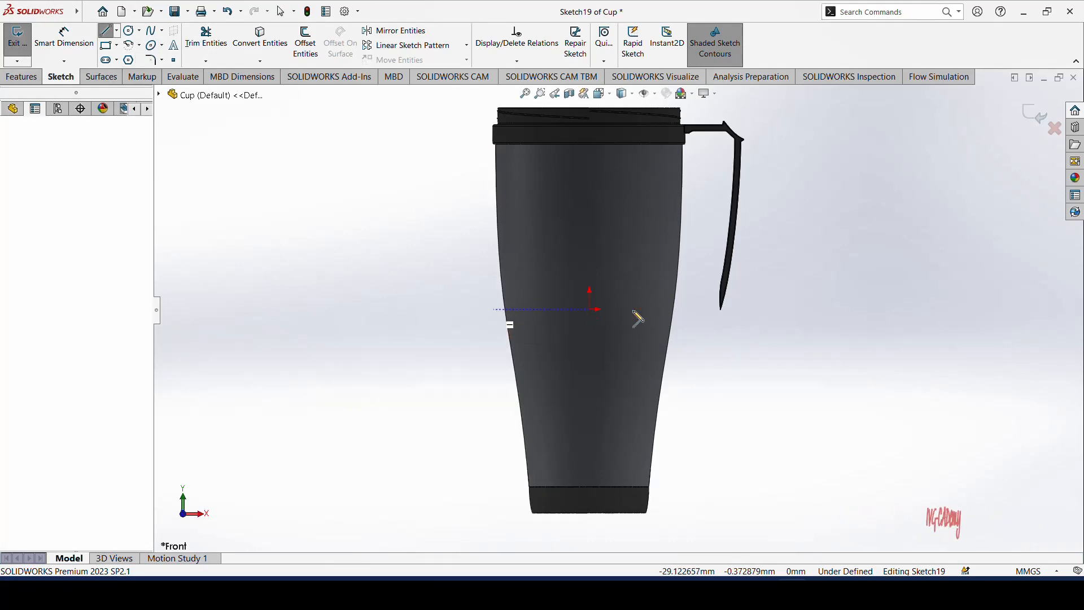
left_click(691, 309)
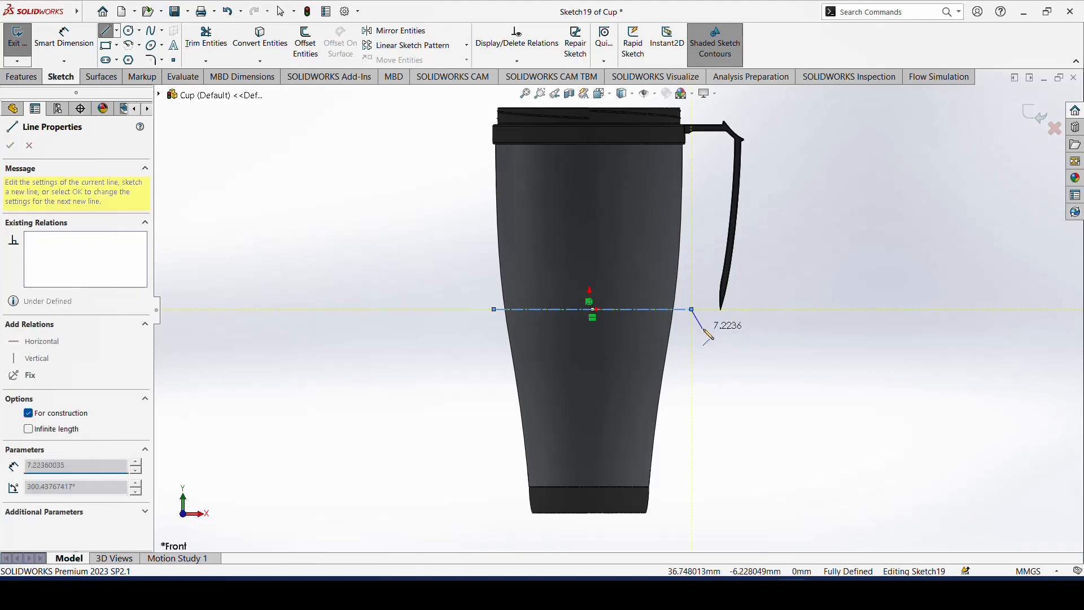
right_click(704, 330)
left_click(729, 340)
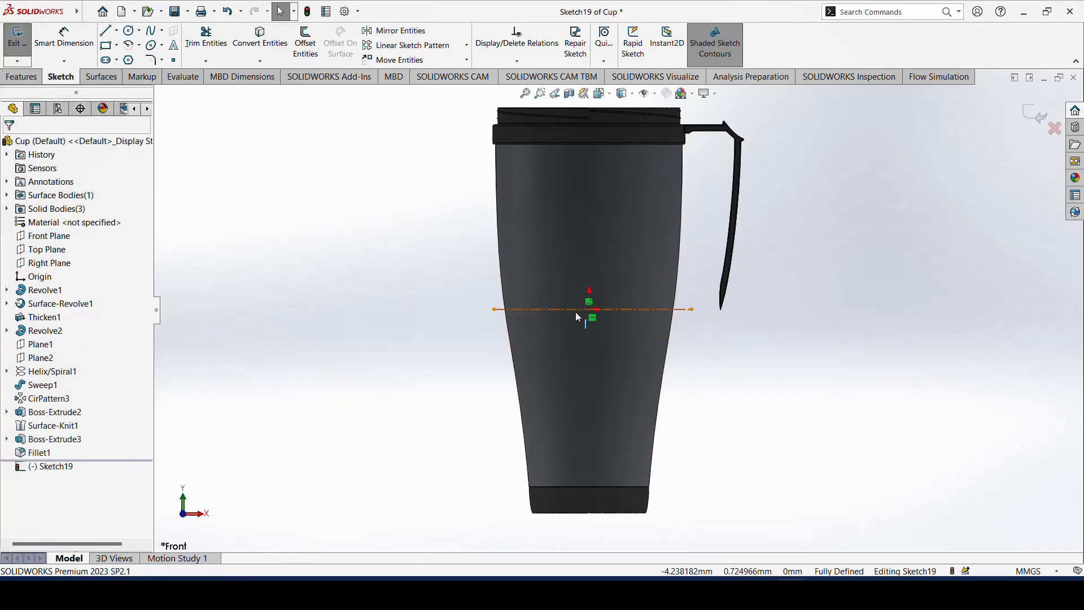
- Add the sketch text "IVG-CADemy" along the horizontal centerline
scroll(577, 317, "down", 2)
left_click(575, 308)
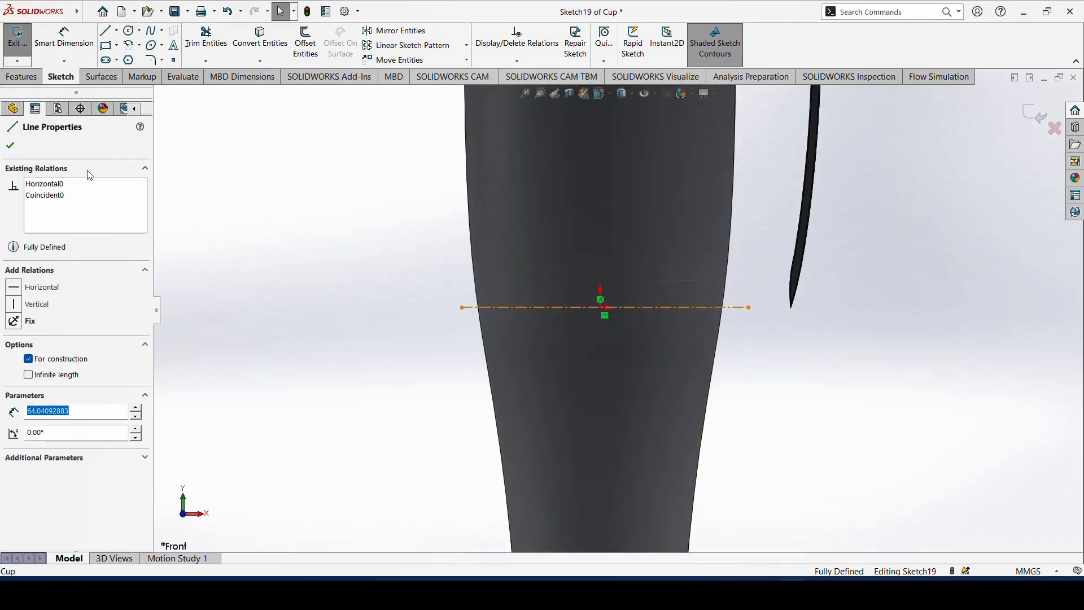
left_click(175, 47)
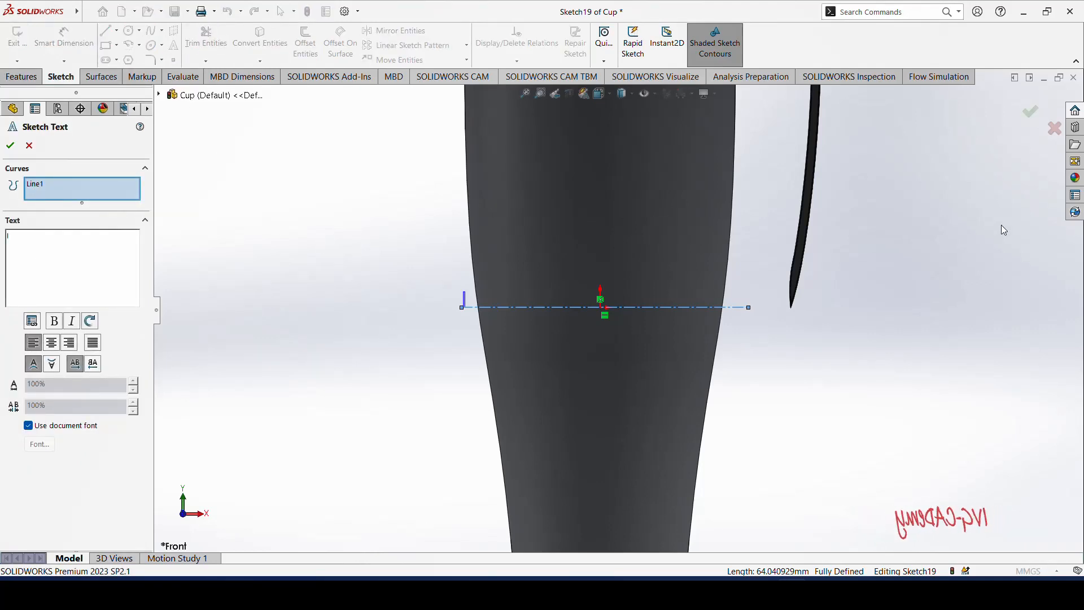
type("IVG")
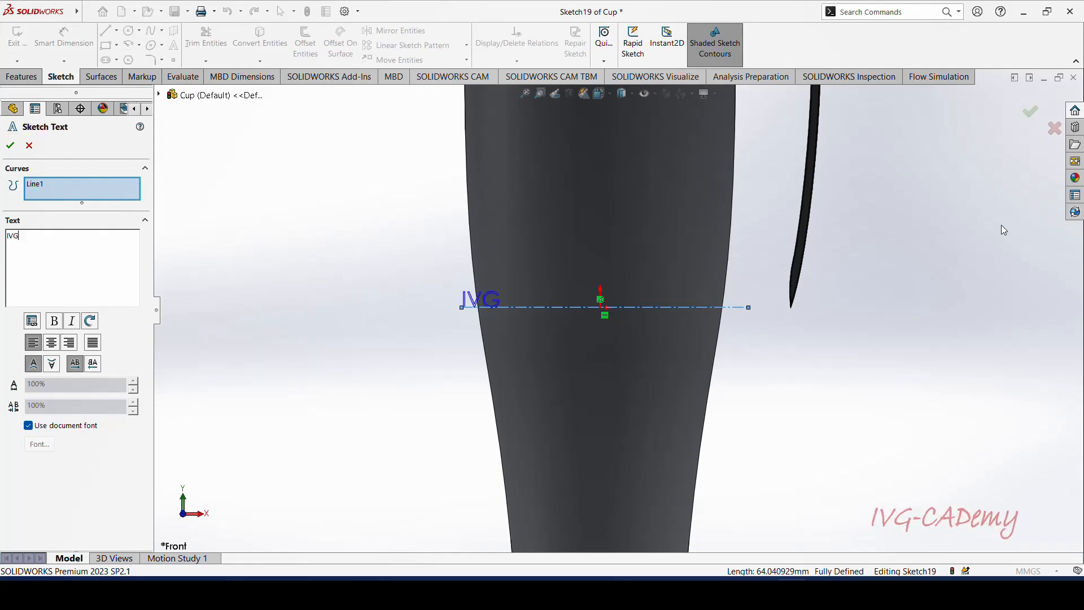
type("-c")
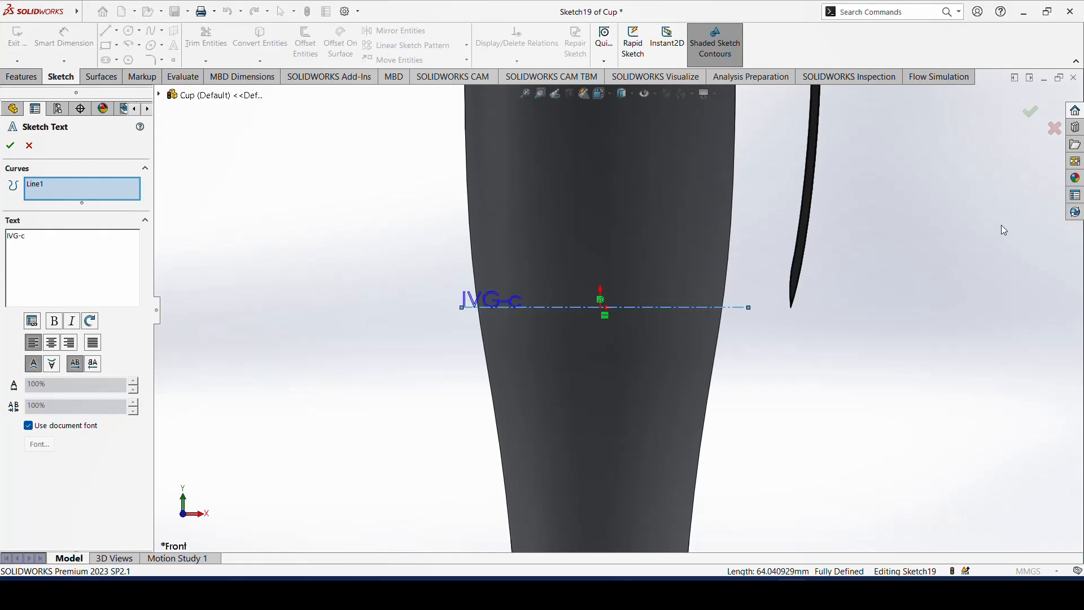
type("A")
right_click(999, 225)
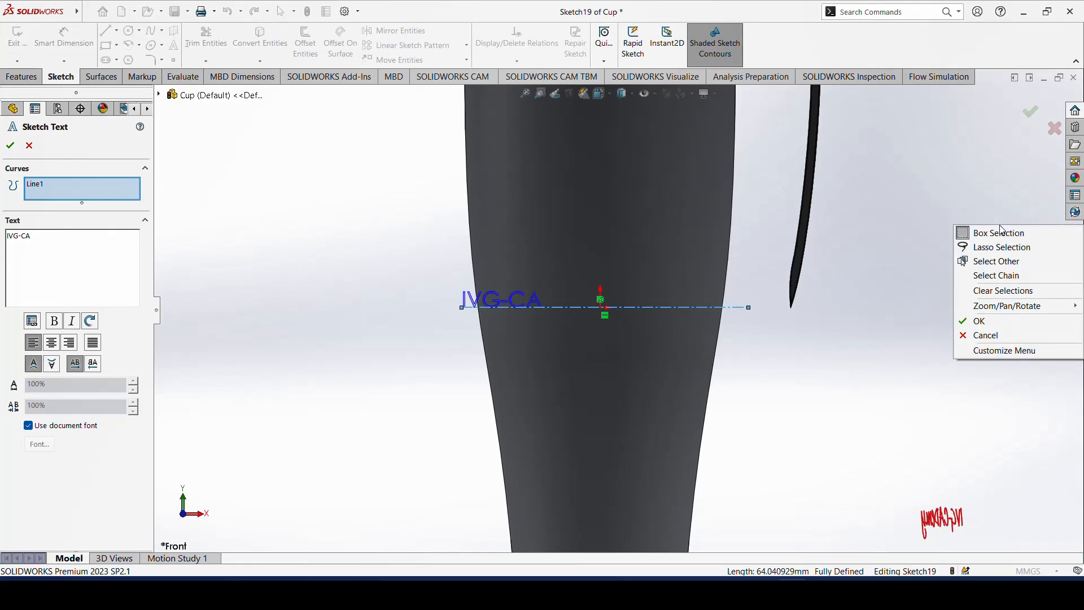
left_click(57, 244)
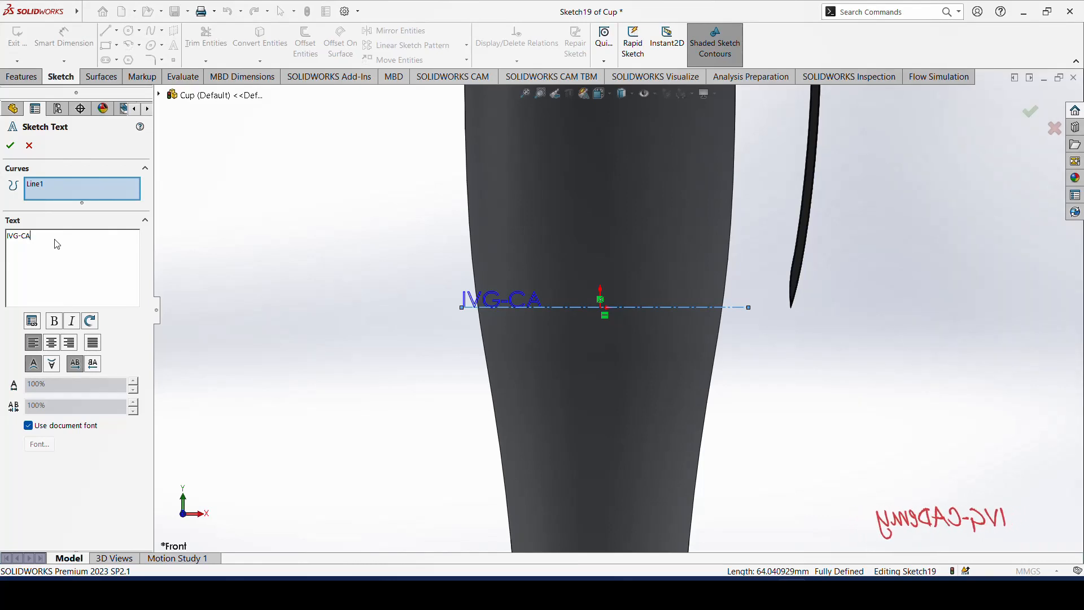
type("De")
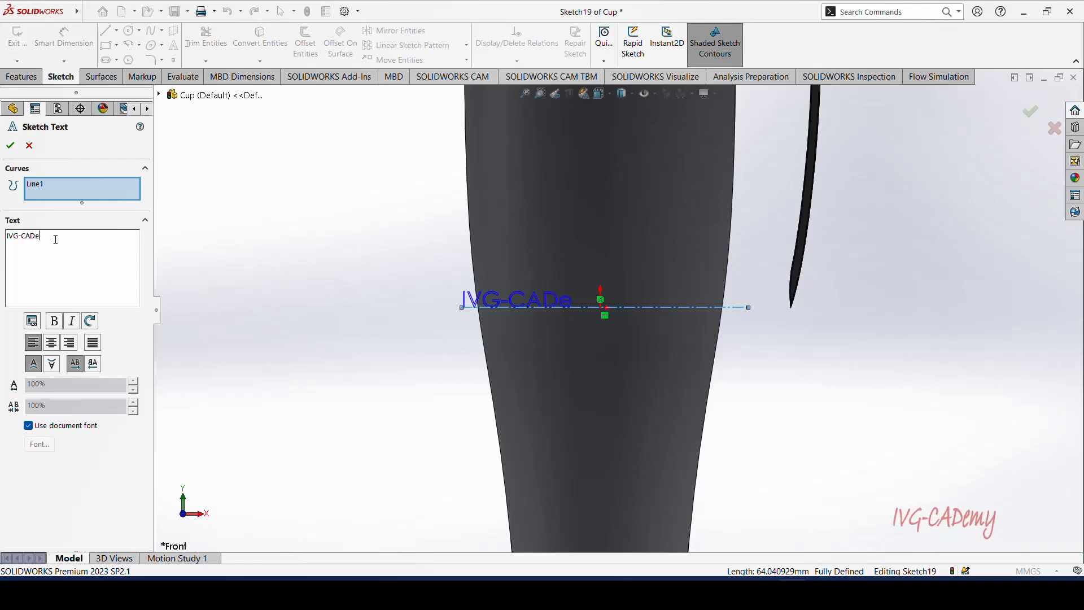
type("my")
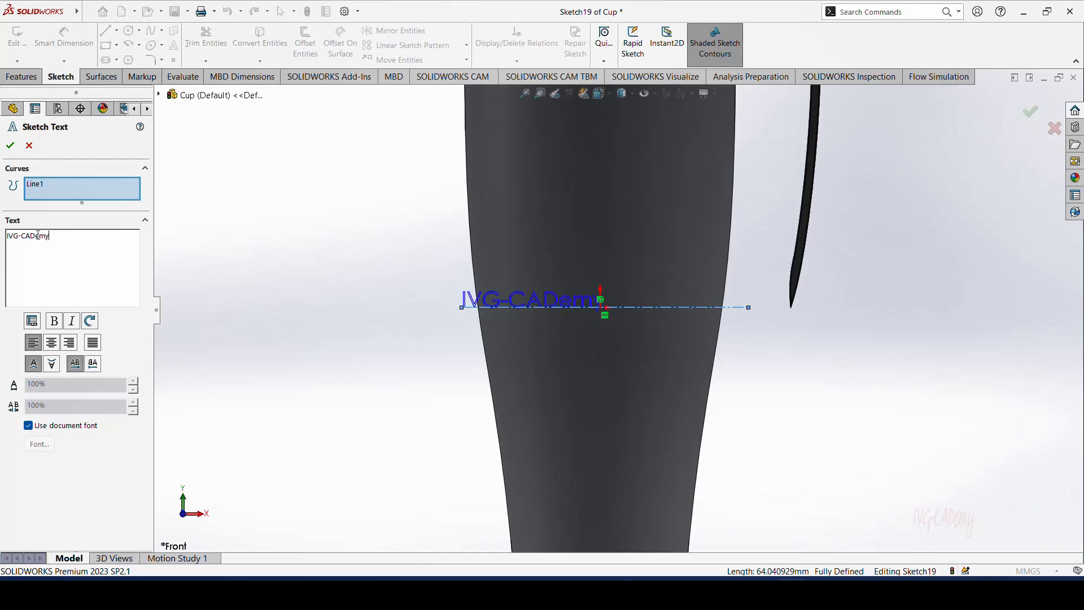
- Turn off the document font for the sketch text and set it to Curlz MT, Oblique, with a height of 20.5 mm
left_click(29, 426)
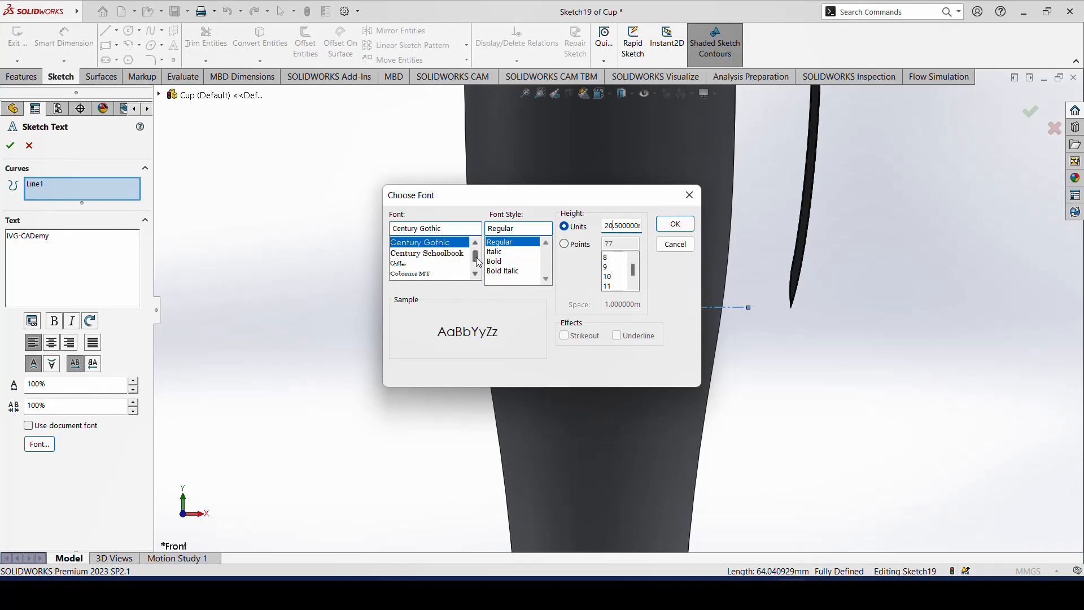
scroll(478, 262, "down", 3)
left_click(494, 251)
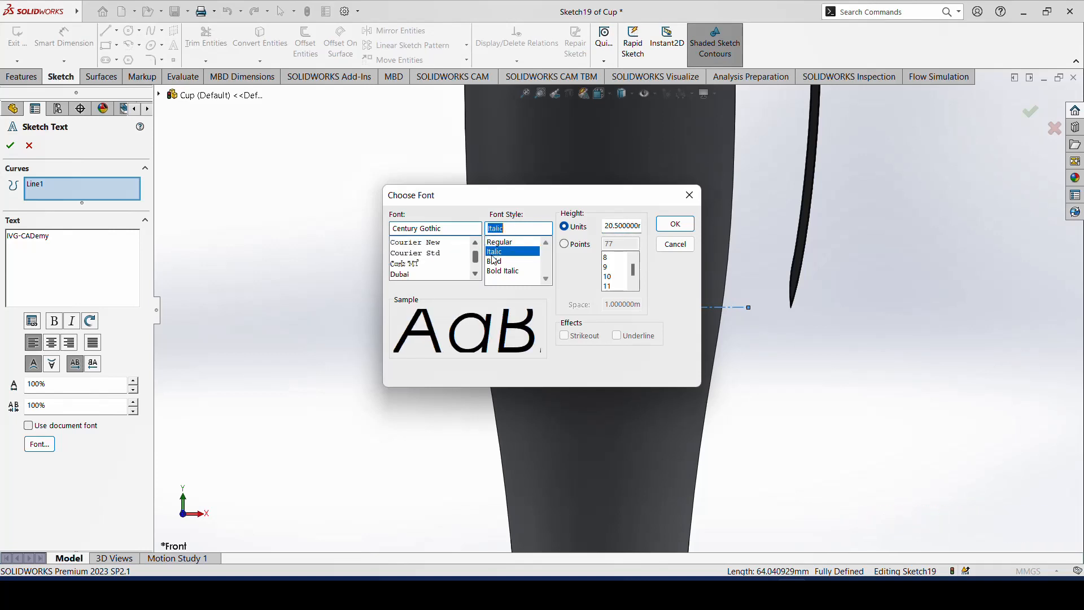
left_click(415, 265)
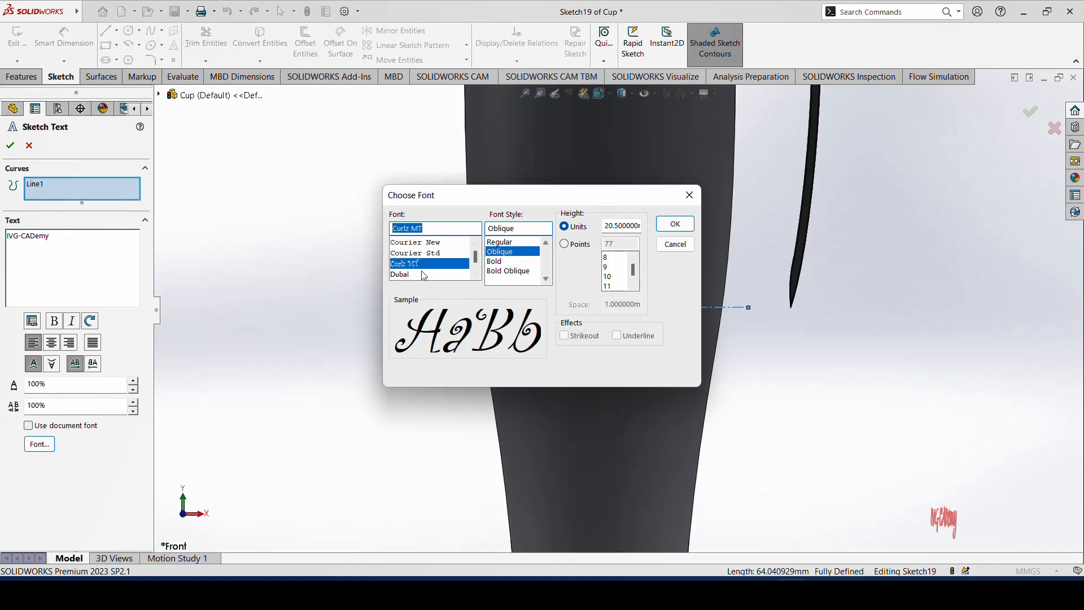
left_click(675, 224)
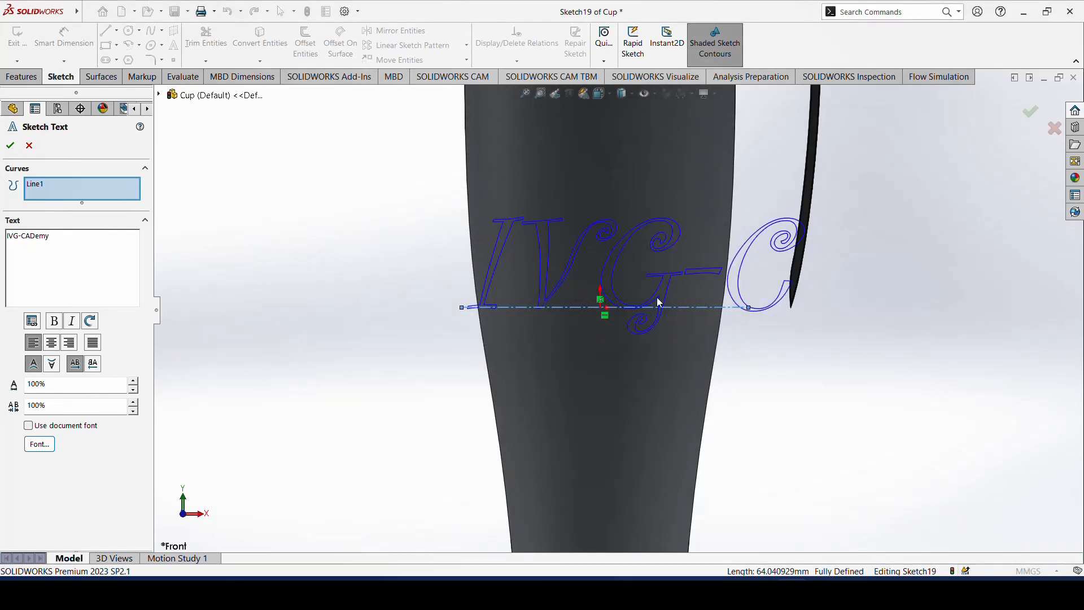
scroll(659, 302, "down", 4)
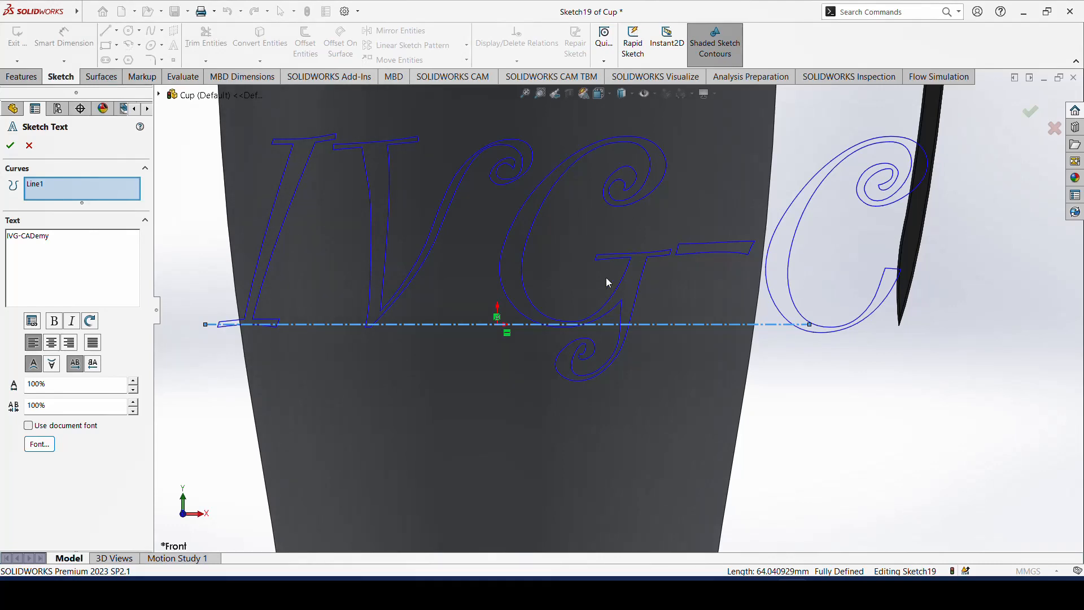
scroll(605, 276, "up", 4)
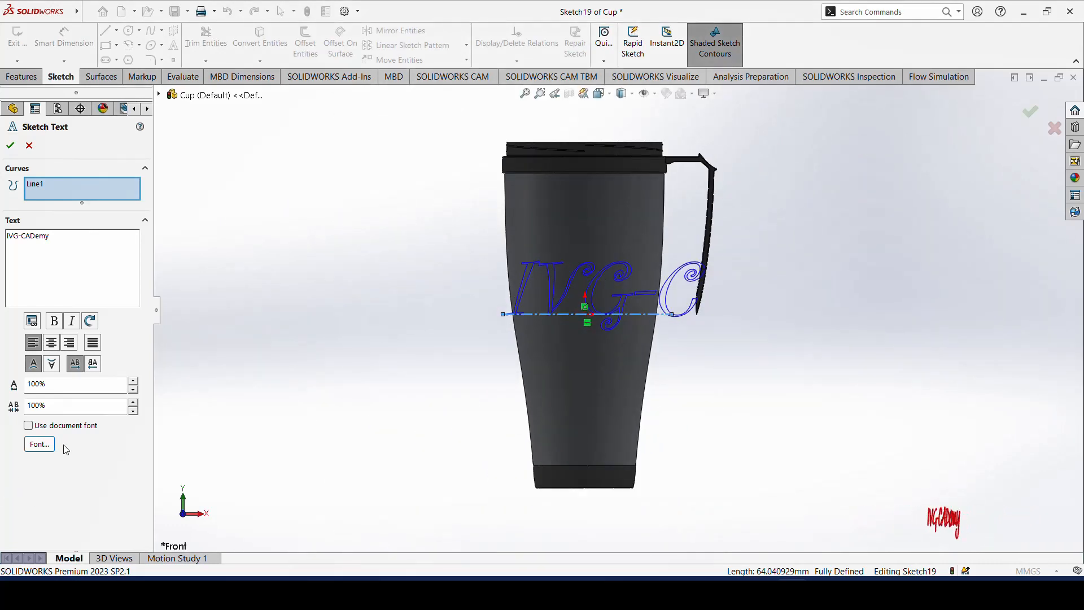
- Reduce the sketch text's font height to 9 mm
left_click(41, 442)
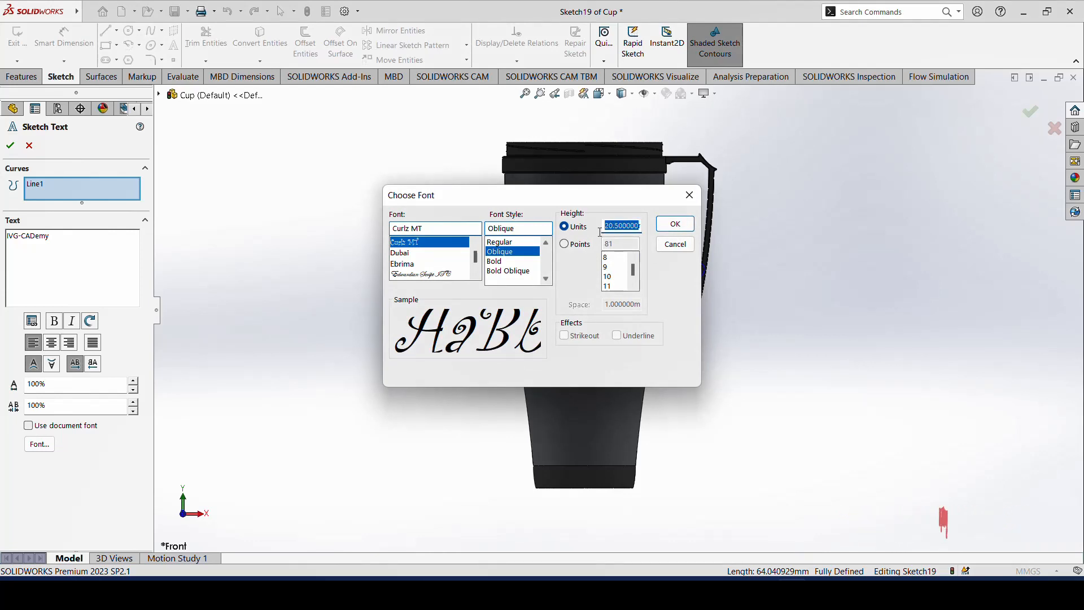
type("9mm")
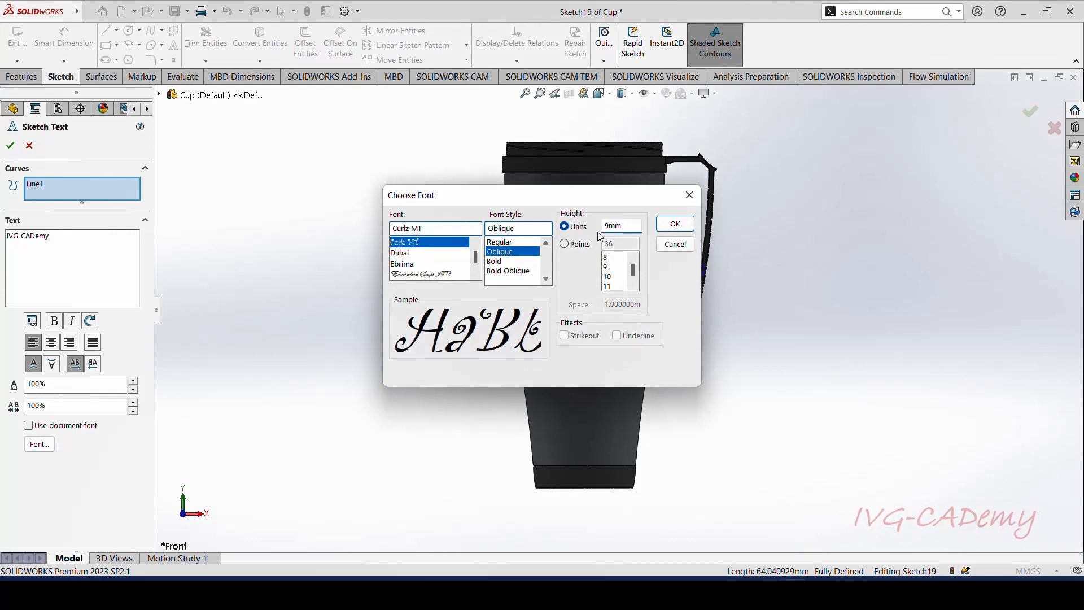
key("Return")
scroll(639, 318, "down", 7)
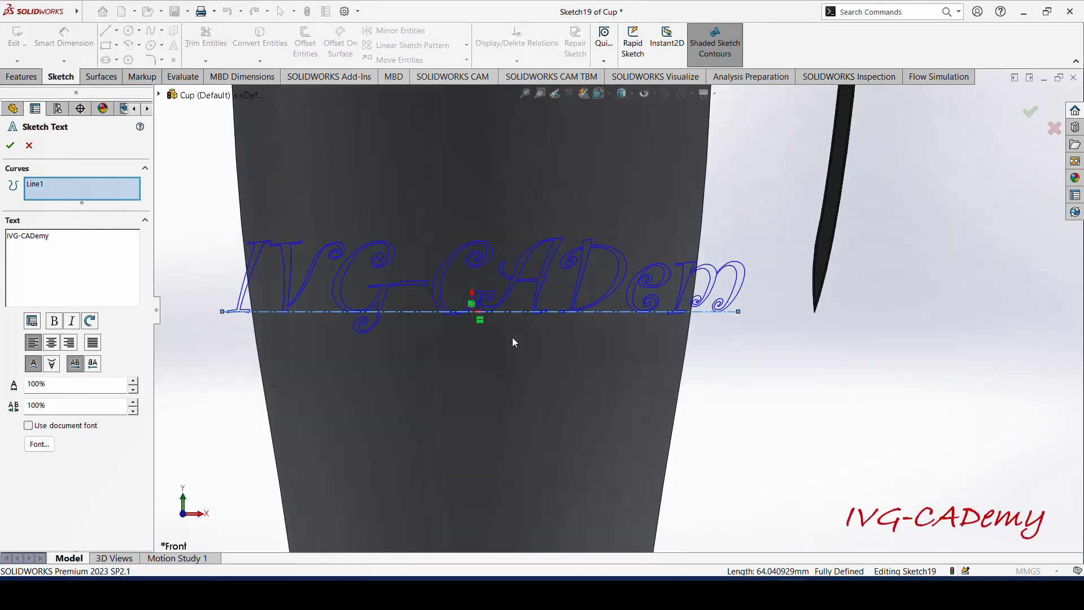
- Set the font height of the "IVG-CADemy" sketch text to 6 mm
scroll(439, 289, "up", 3)
left_click(29, 441)
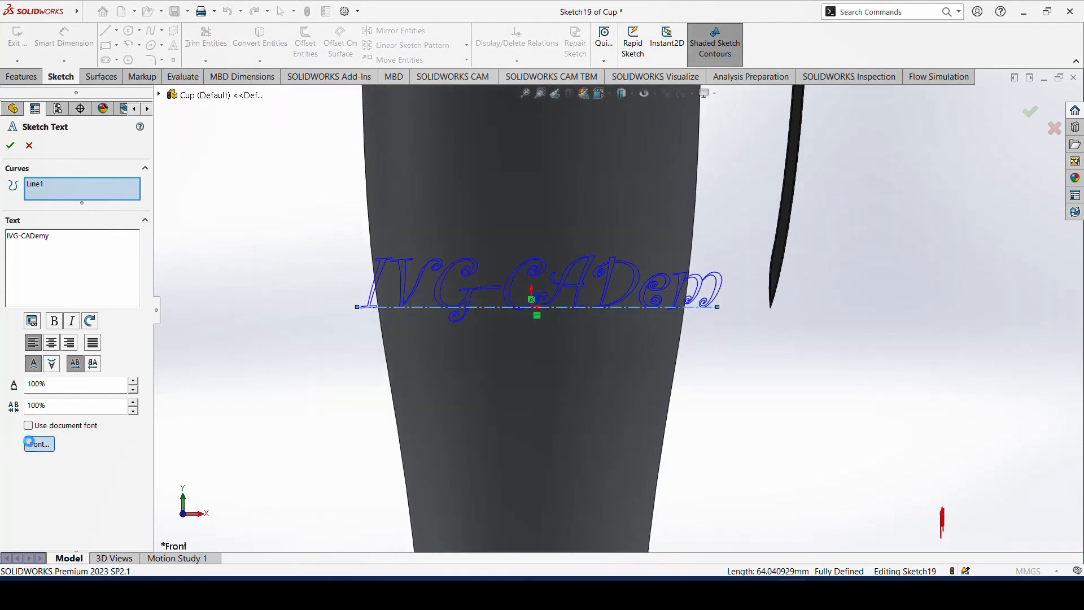
left_click(632, 225)
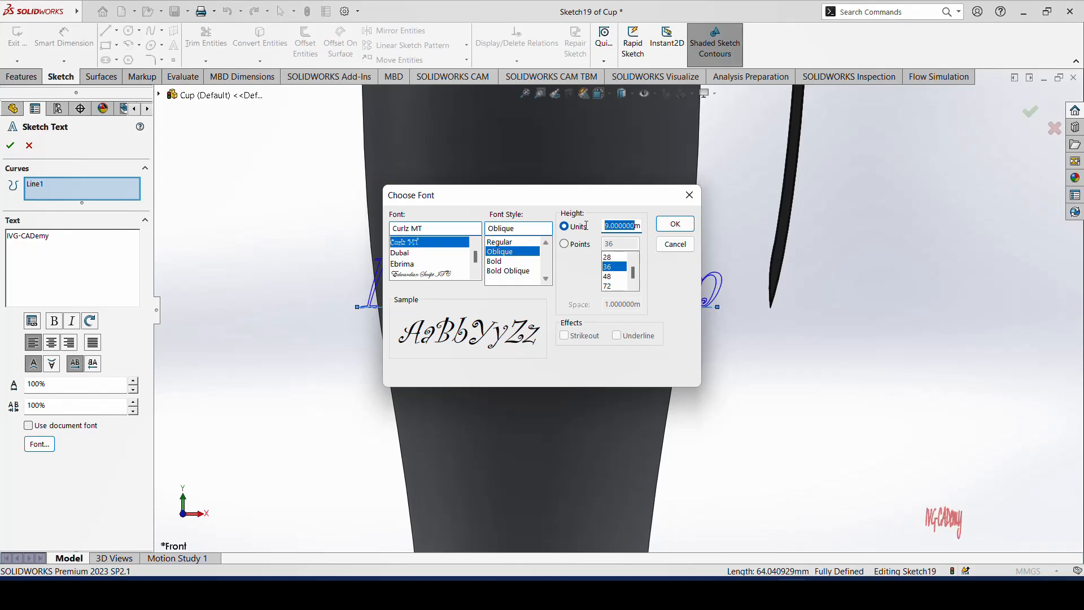
type("6mm")
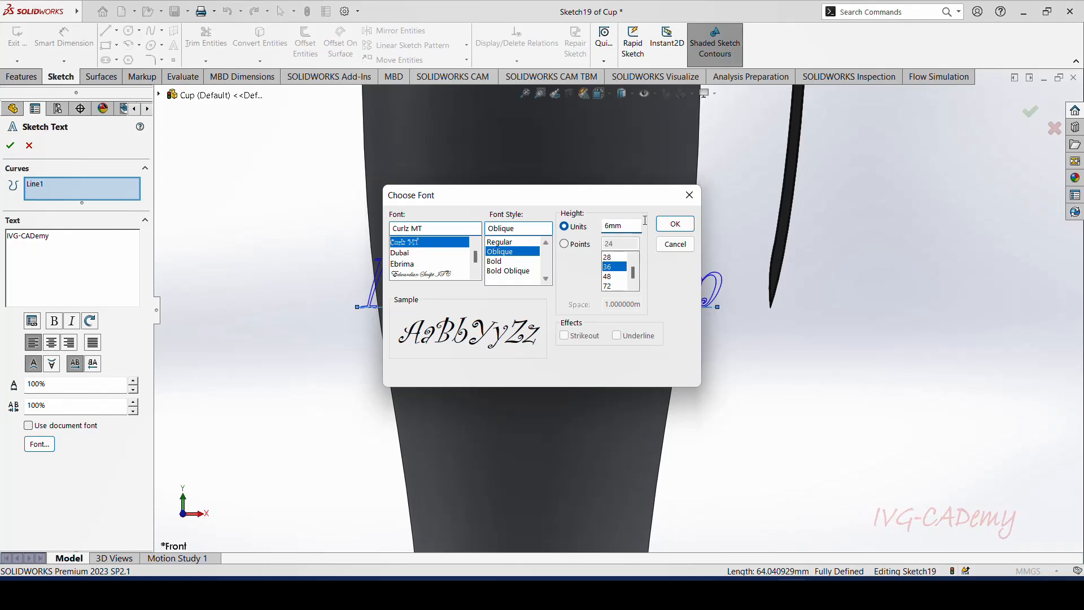
left_click(675, 224)
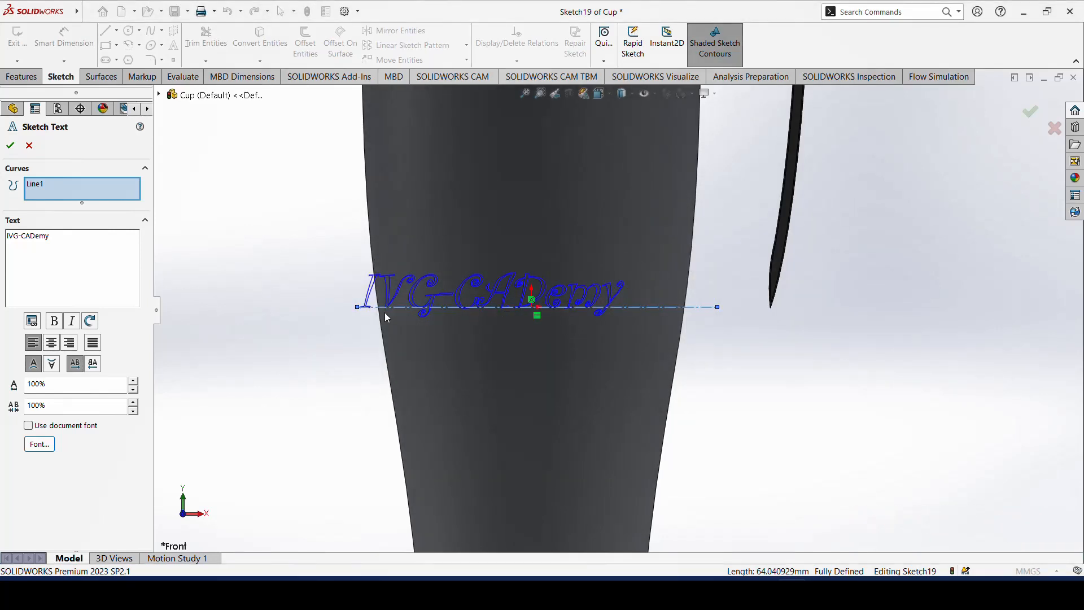
- Increase the sketch text's font height to 7 mm
left_click(39, 444)
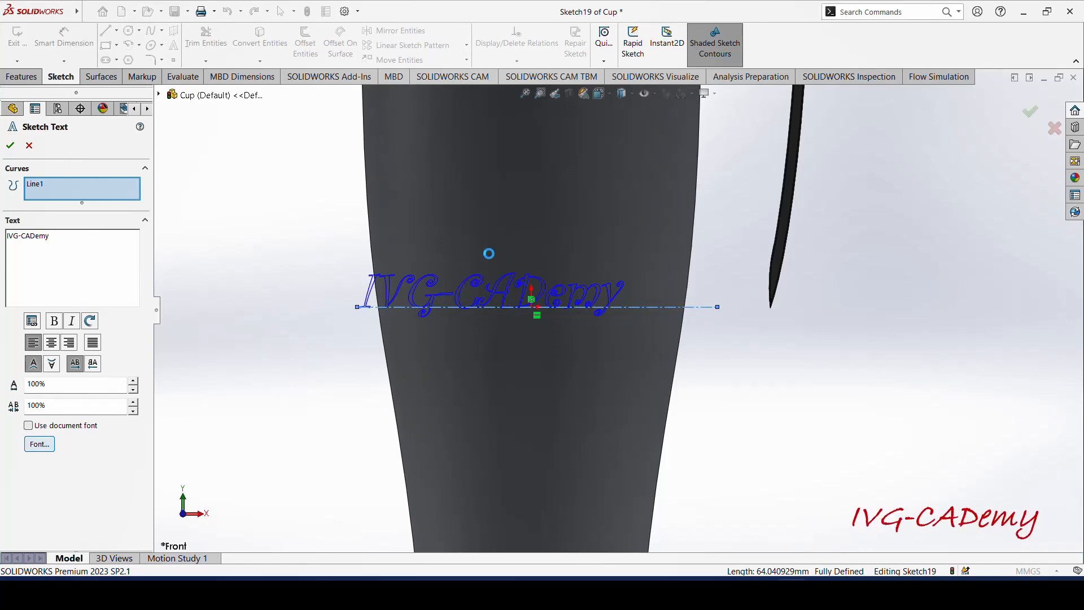
left_click_drag(633, 225, 599, 226)
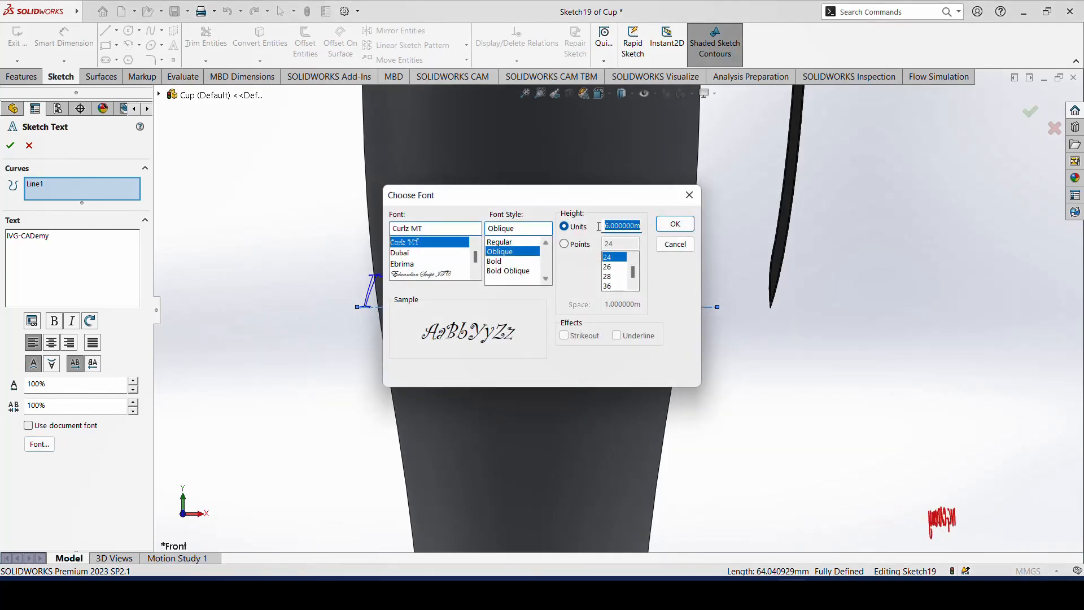
type("7")
key("Return")
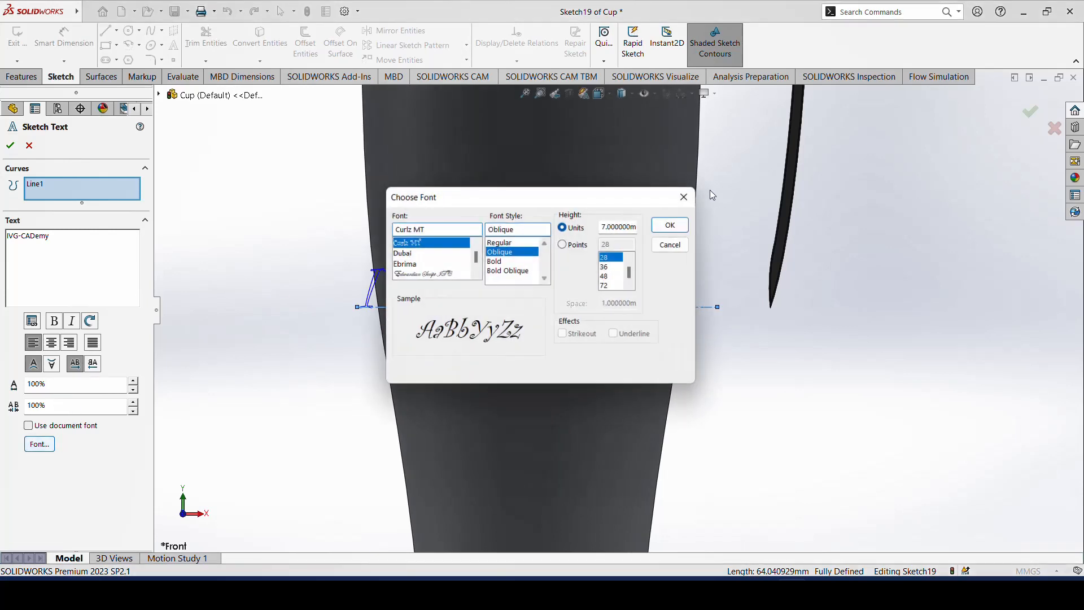
- Set the sketch text's font height to 8 mm
left_click_drag(634, 222, 581, 222)
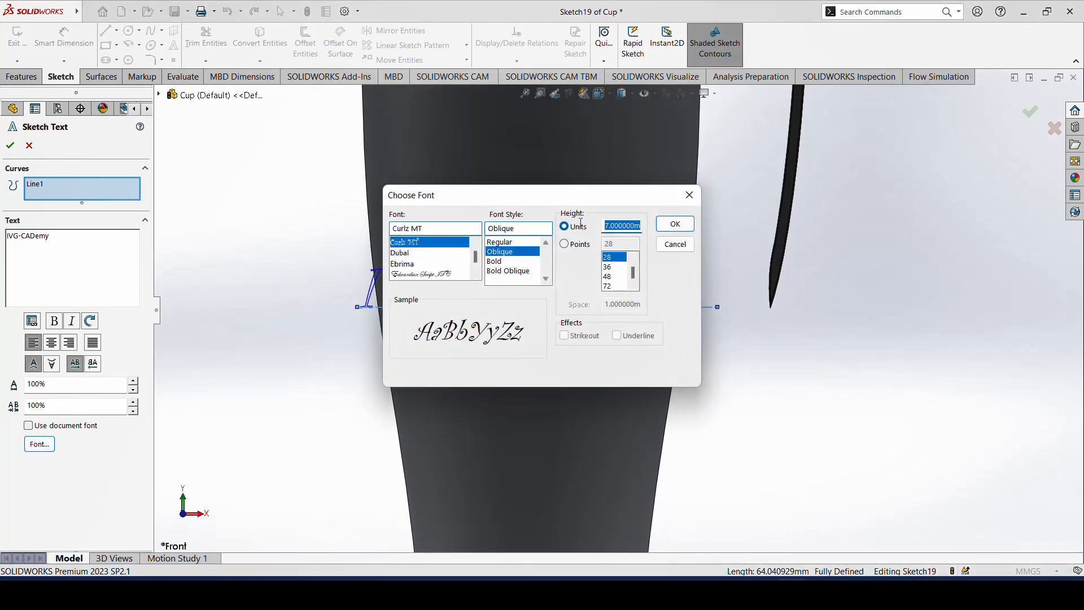
type("8")
key("Return")
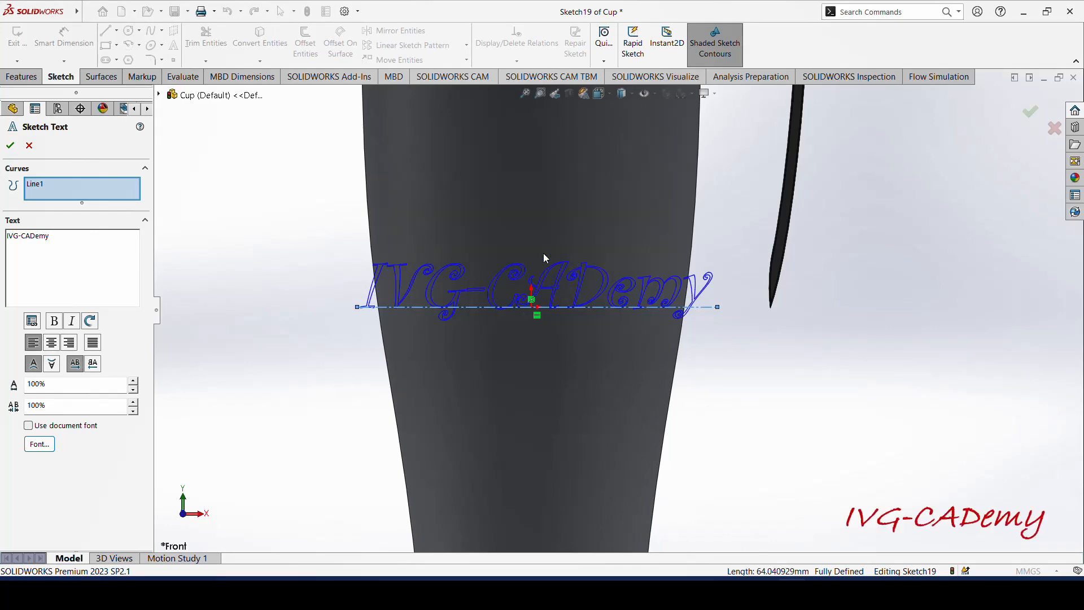
- Examine the sketch text's letter outlines and how both ends sit against the edges of the cup body
scroll(706, 289, "down", 8)
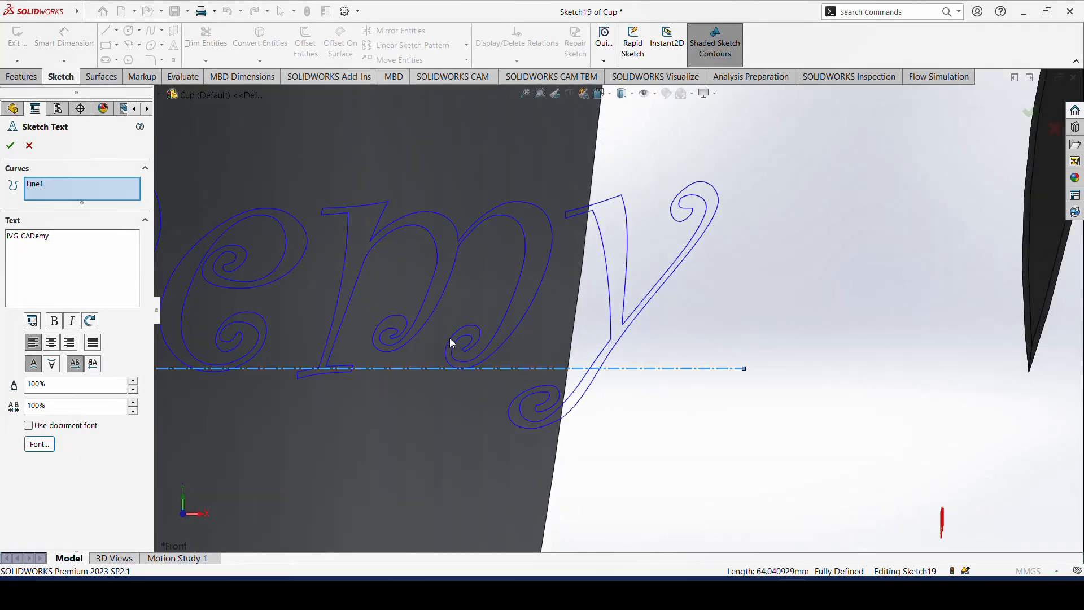
scroll(352, 337, "down", 5)
scroll(360, 324, "up", 5)
scroll(446, 257, "down", 5)
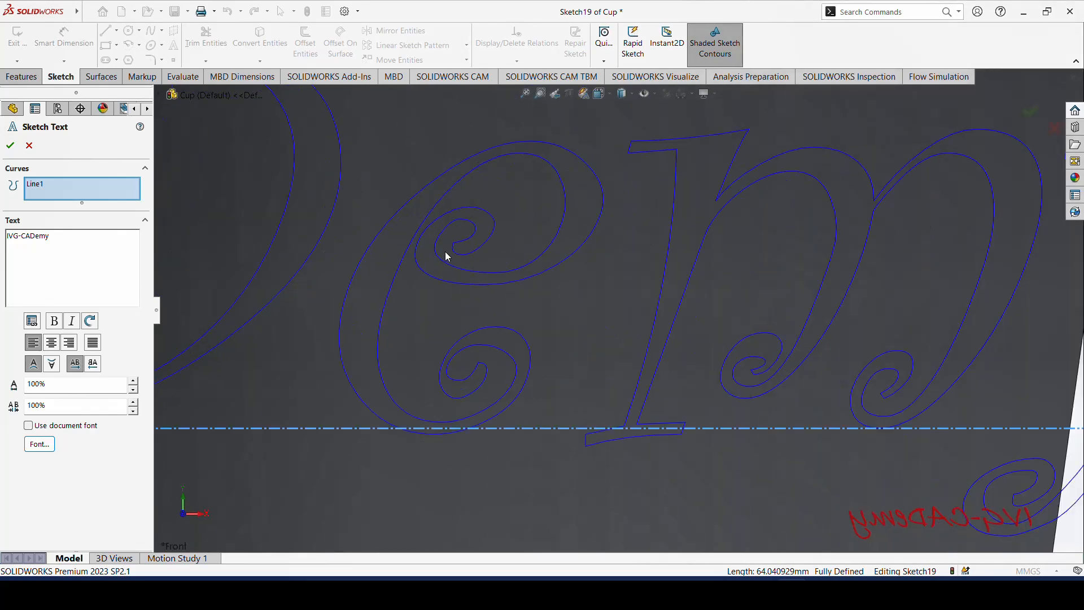
scroll(444, 255, "up", 6)
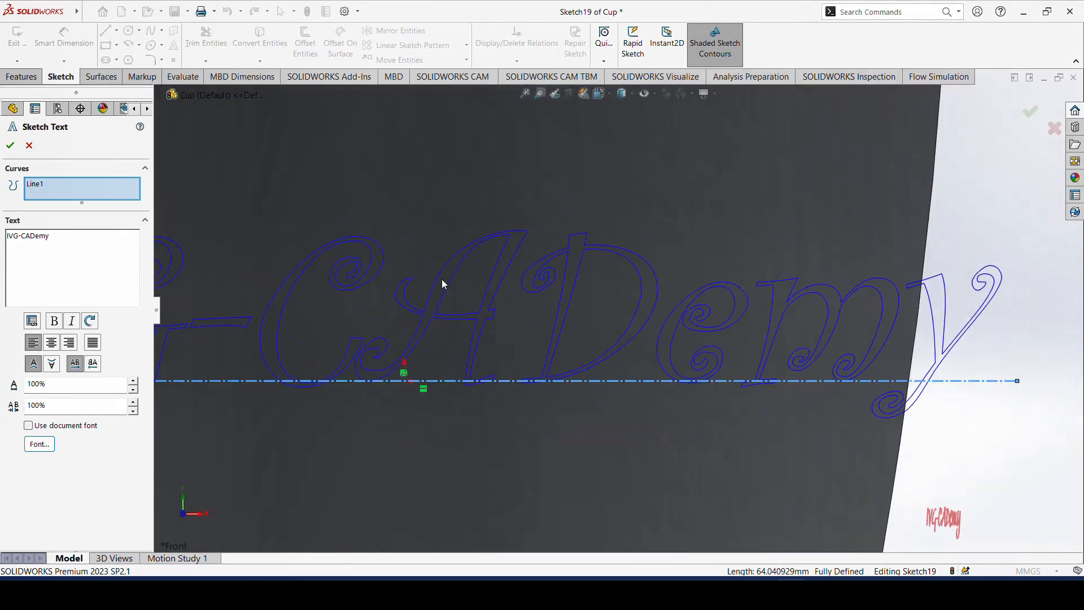
scroll(438, 285, "up", 4)
scroll(297, 286, "down", 6)
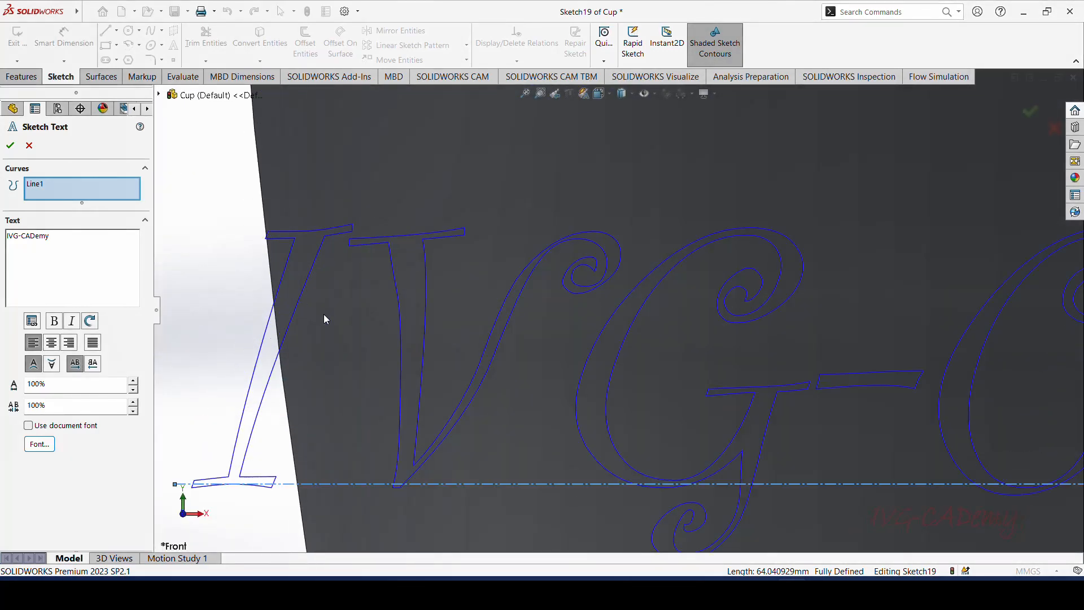
scroll(649, 361, "up", 6)
- Accept the "IVG-CADemy" sketch text and exit the sketch
mouse_move(4, 8)
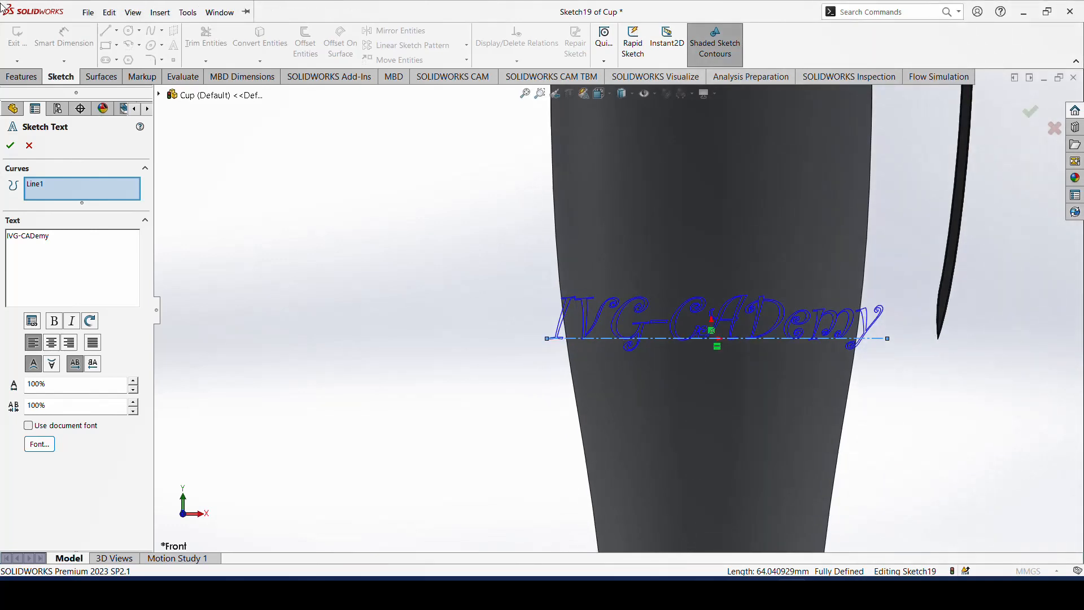
left_click(10, 146)
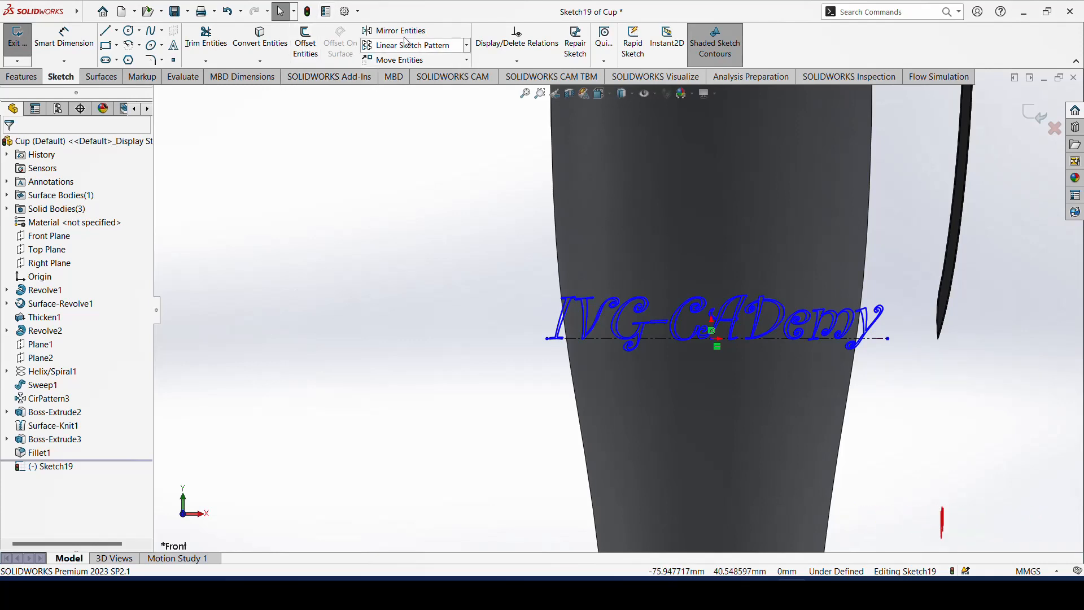
left_click(22, 77)
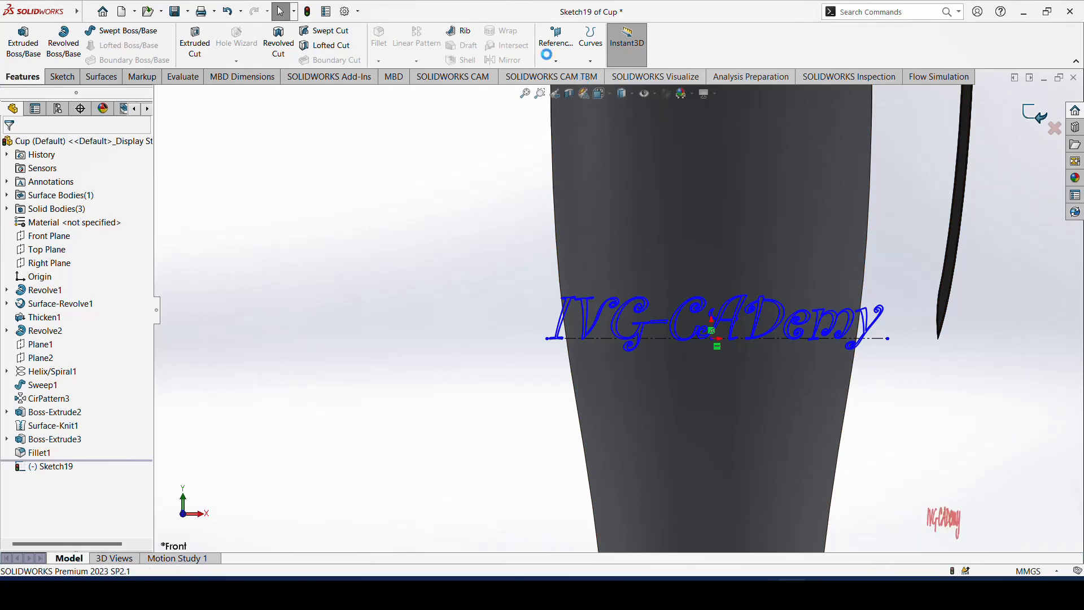
left_click(1038, 115)
left_click(480, 161)
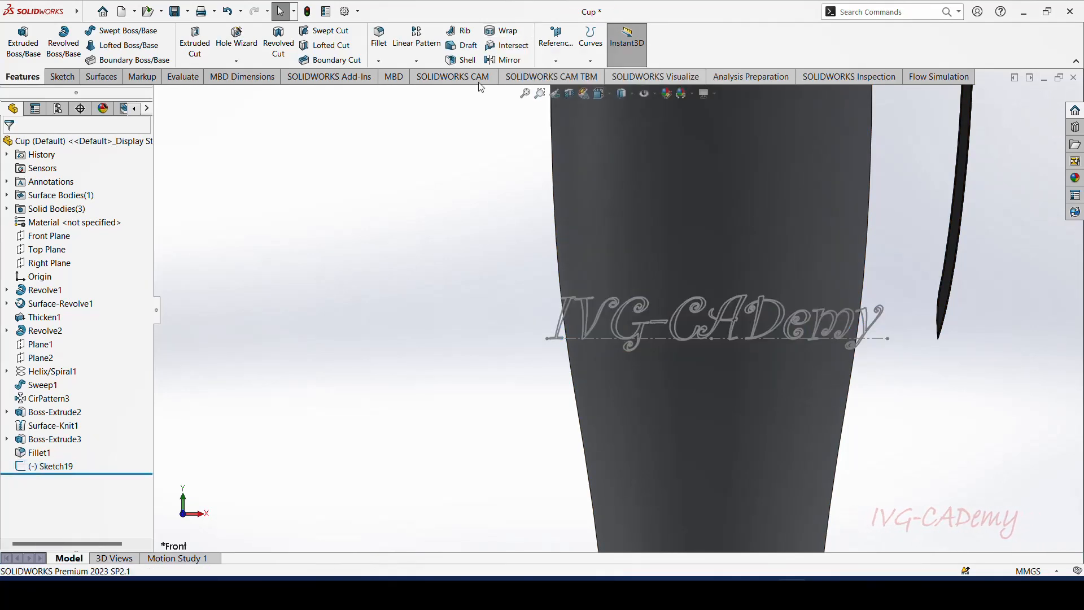
- Start a Wrap feature with the "IVG-CADemy" text sketch, Sketch19, as its source sketch
left_click(508, 31)
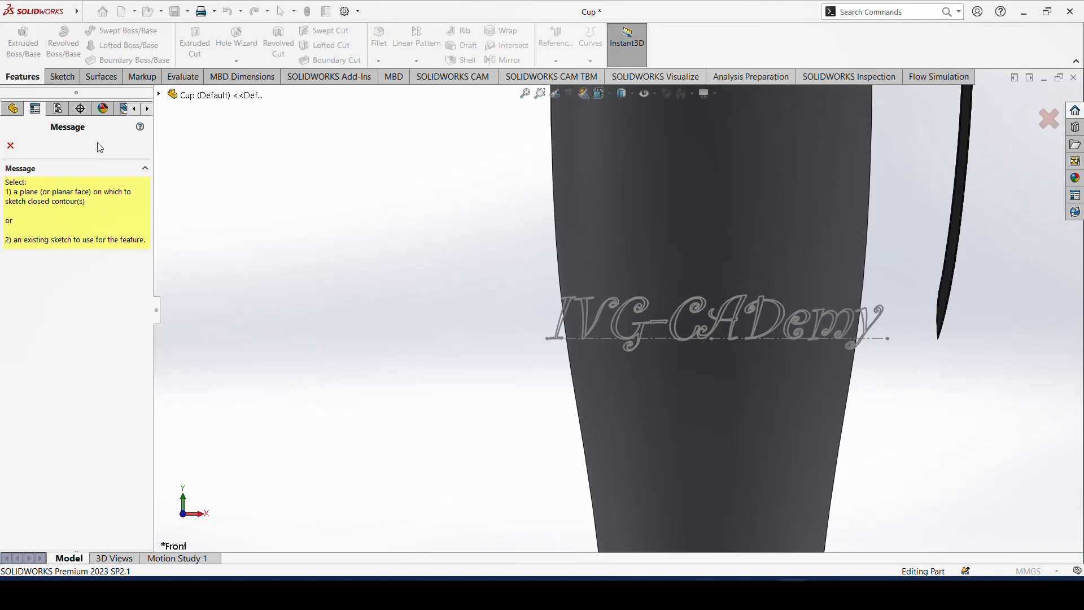
left_click(160, 96)
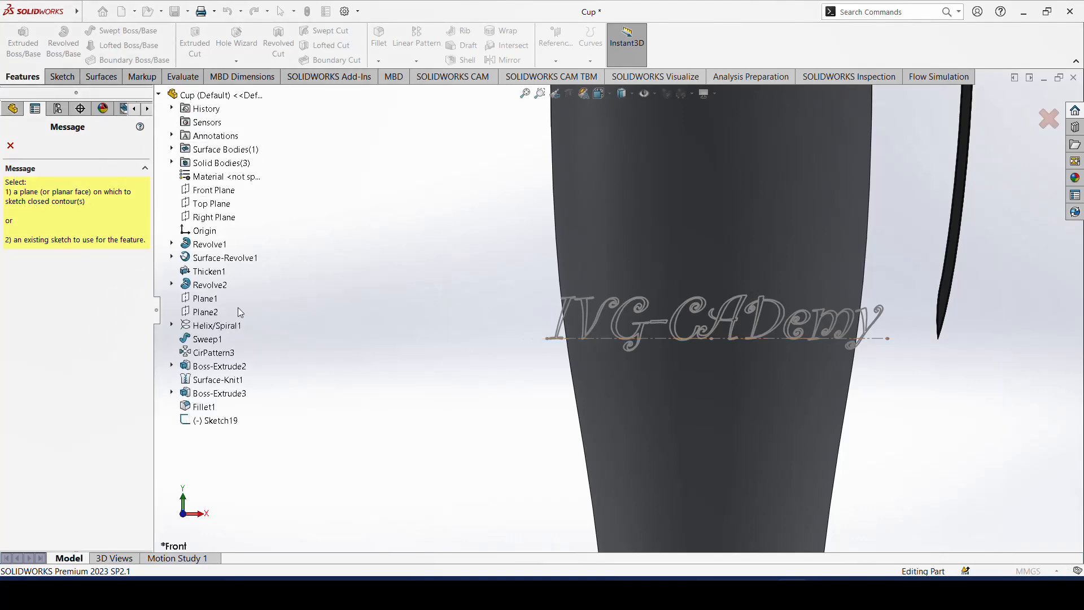
left_click(206, 427)
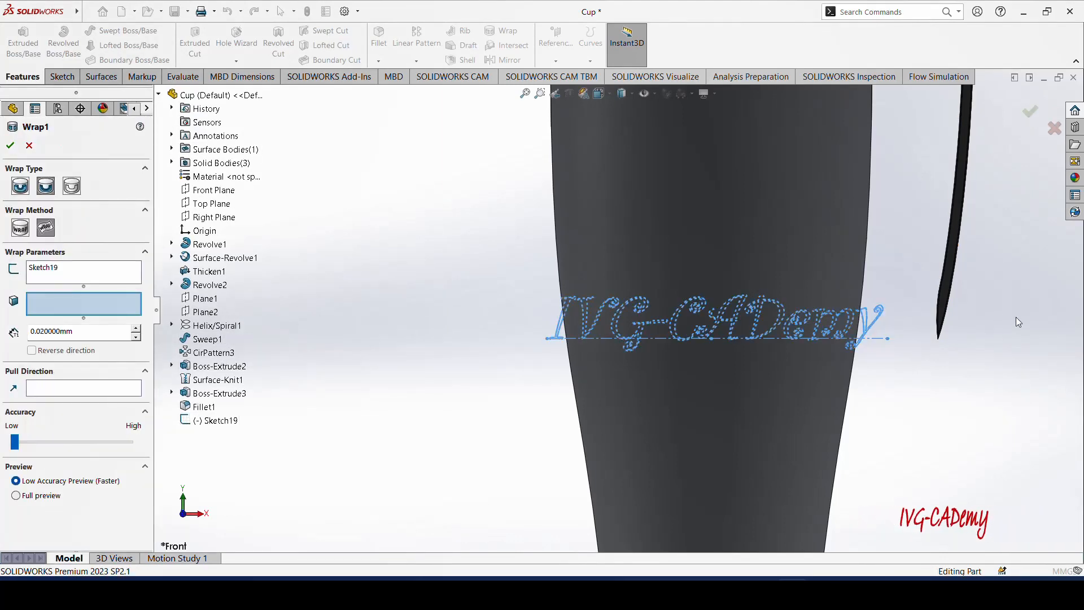
- Try the Analytical method and the Emboss and Scribe wrap types, returning to Deboss with the Spline Surface method
left_click(21, 227)
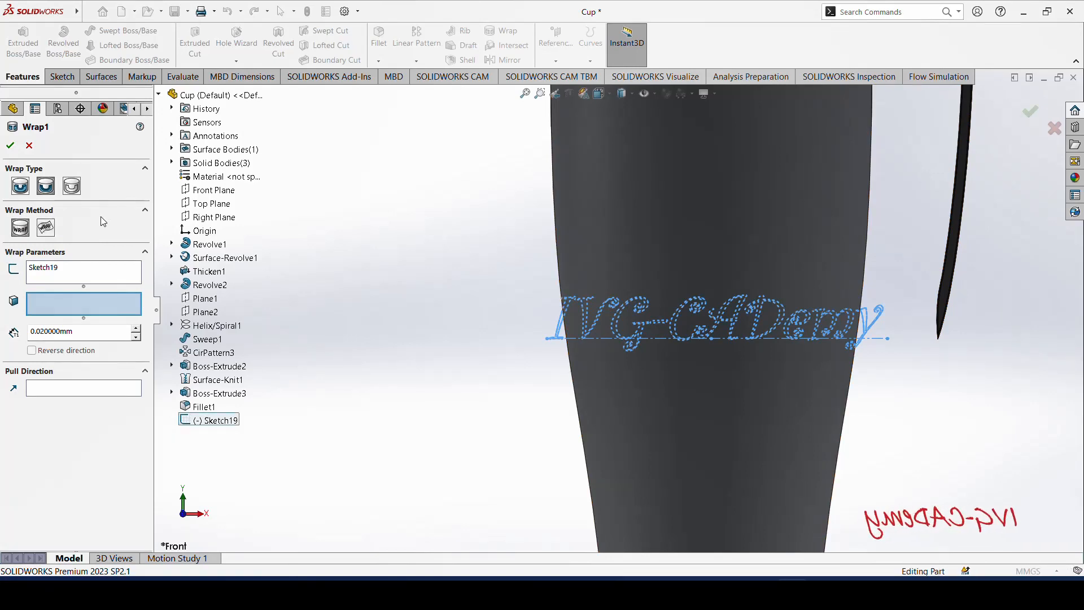
left_click(42, 230)
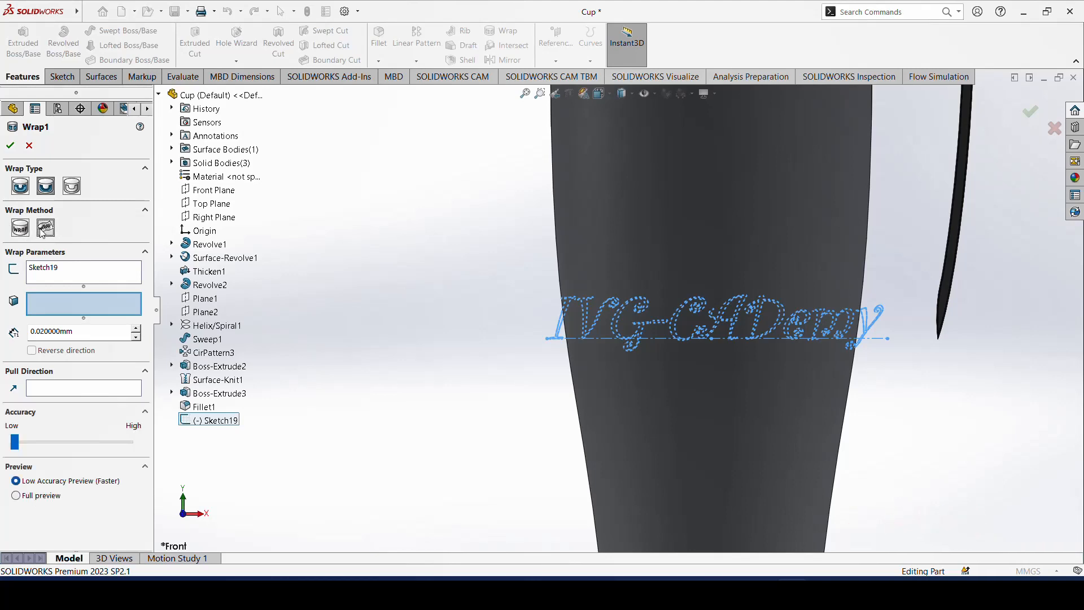
left_click(25, 191)
left_click(45, 190)
left_click(79, 193)
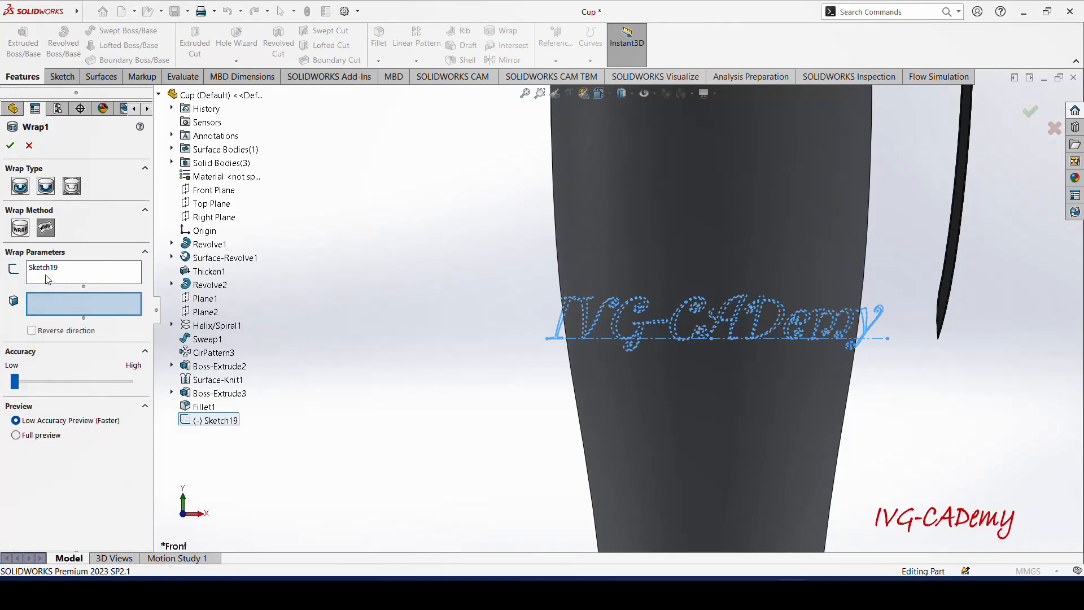
left_click(46, 185)
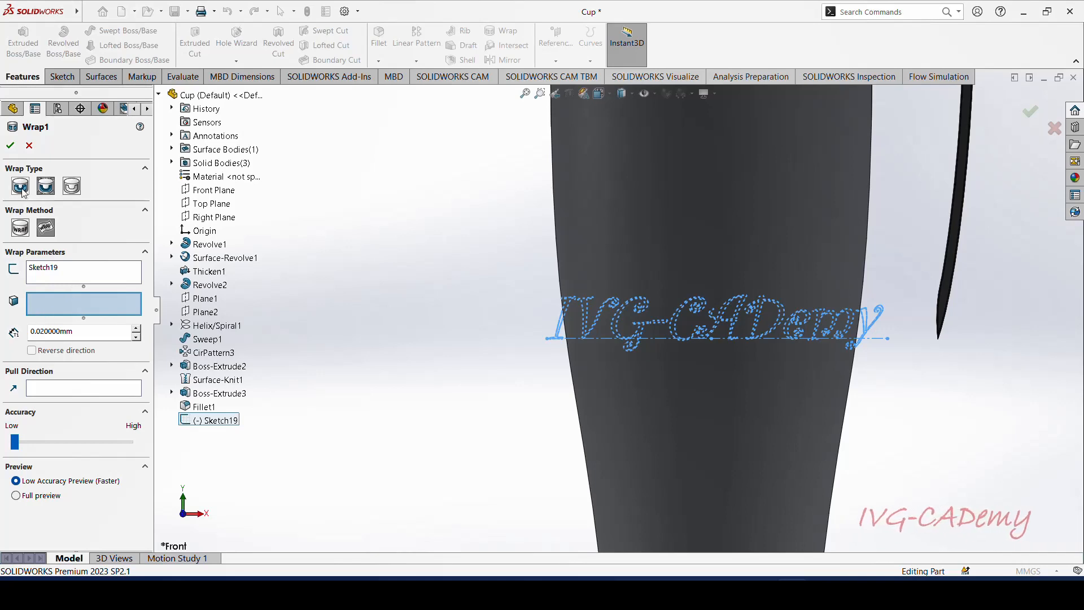
left_click(20, 229)
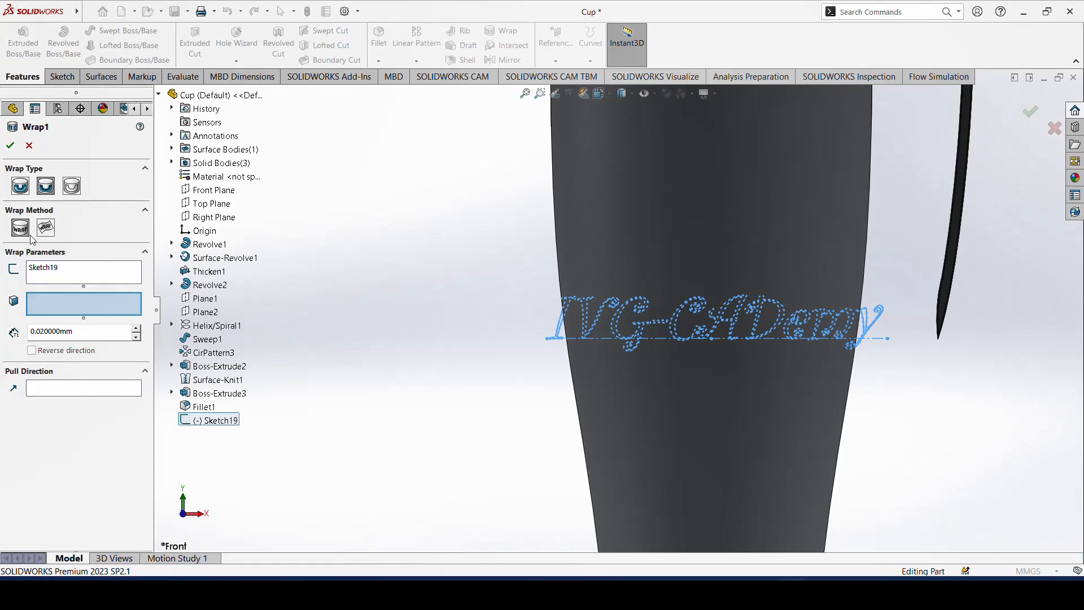
left_click(46, 227)
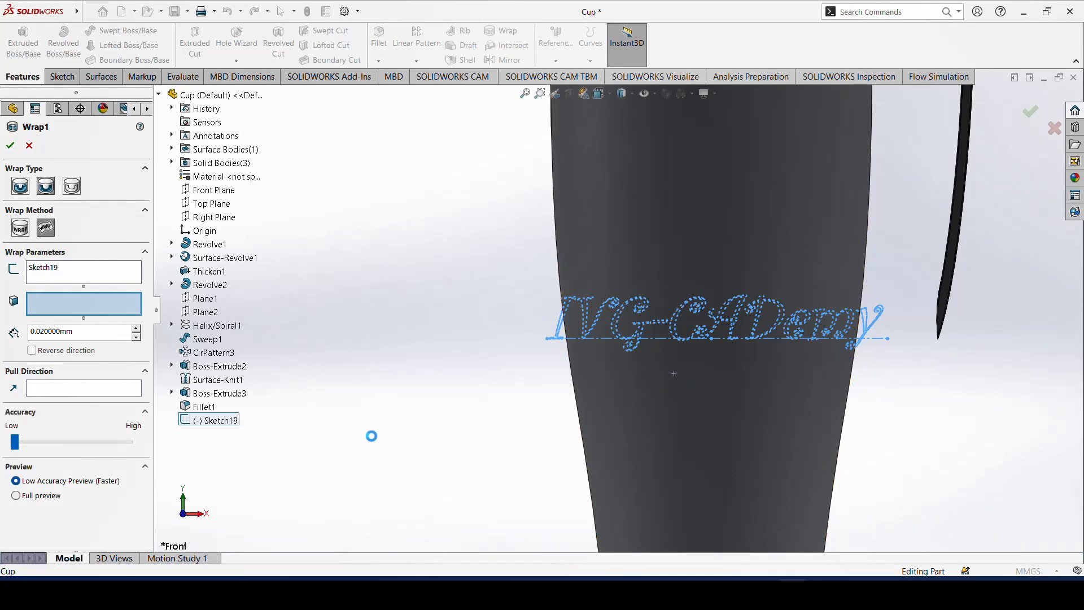
- Select the cup body's tapered outer face as the face for the wrapped text
left_click(598, 380)
scroll(791, 364, "down", 5)
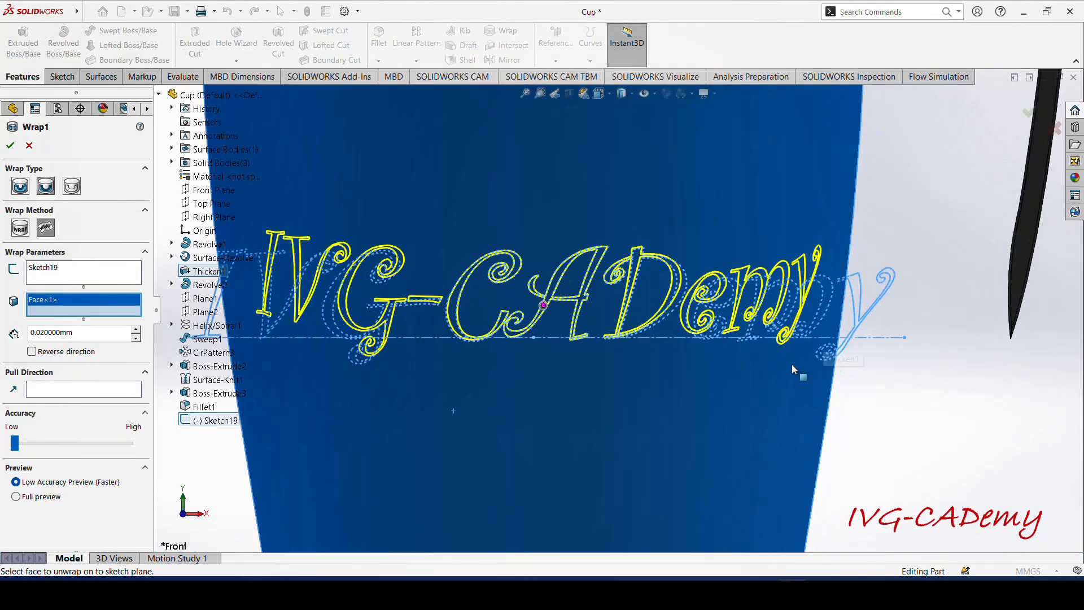
middle_click_drag(815, 340, 810, 464)
scroll(857, 384, "up", 5)
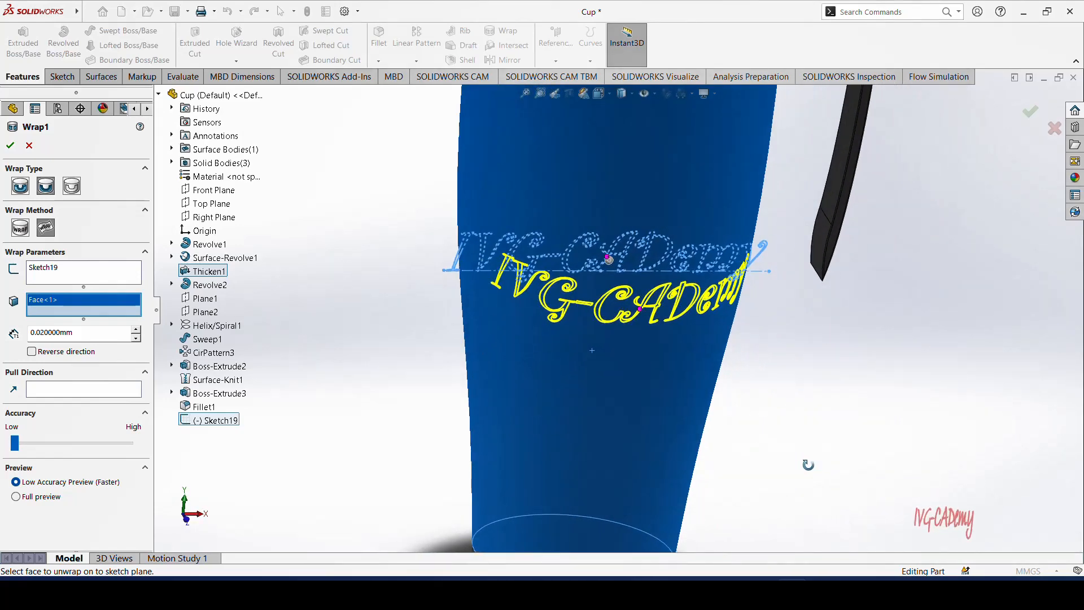
scroll(656, 397, "up", 1)
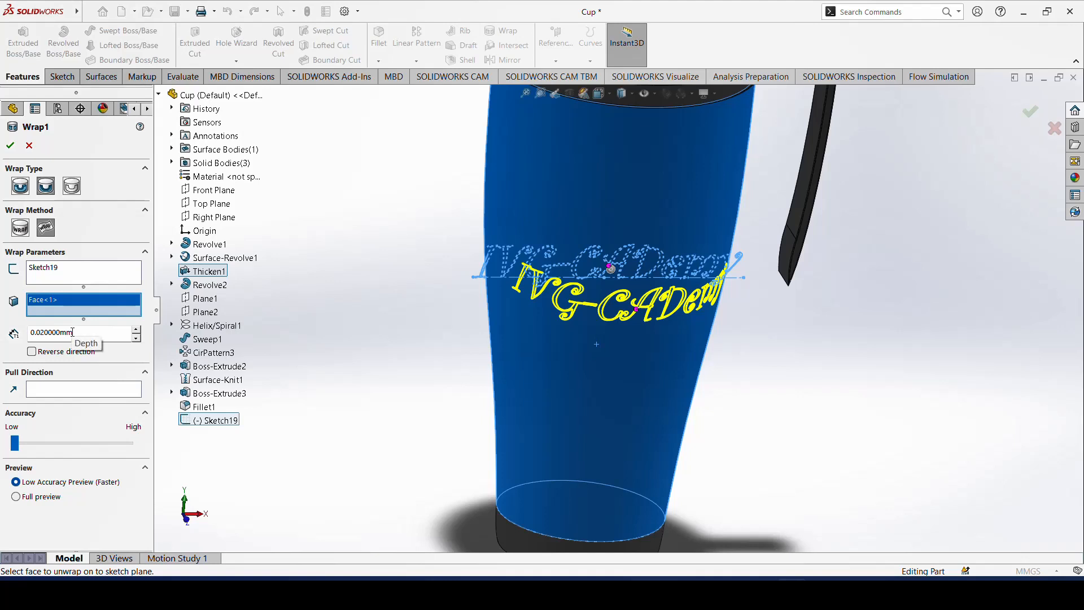
- Set the wrap depth to 0.05 mm, use the full preview, and create the wrap
left_click_drag(76, 335, 62, 330)
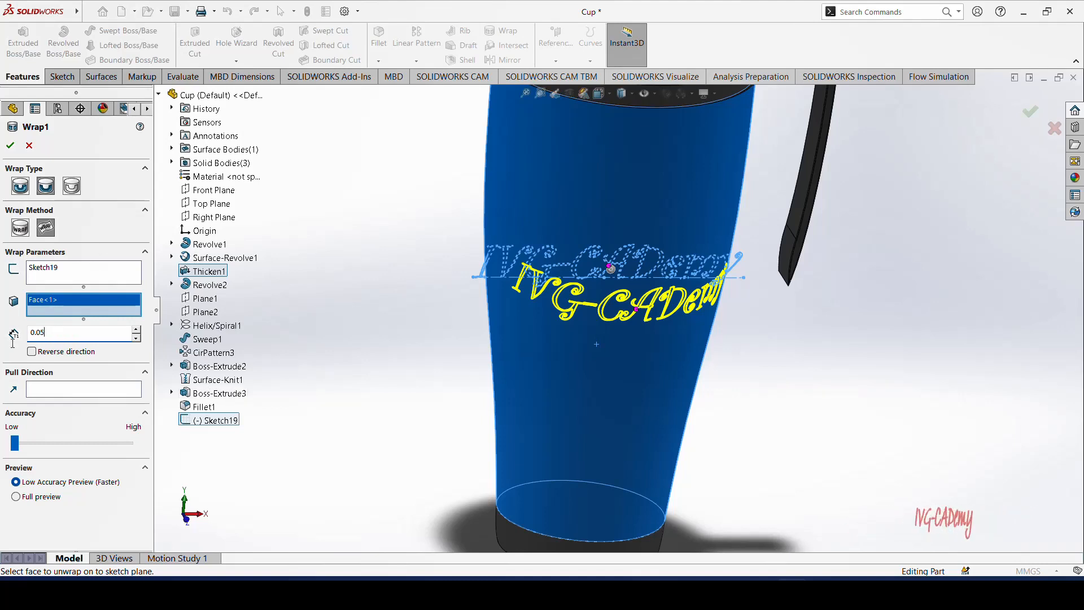
key("Return")
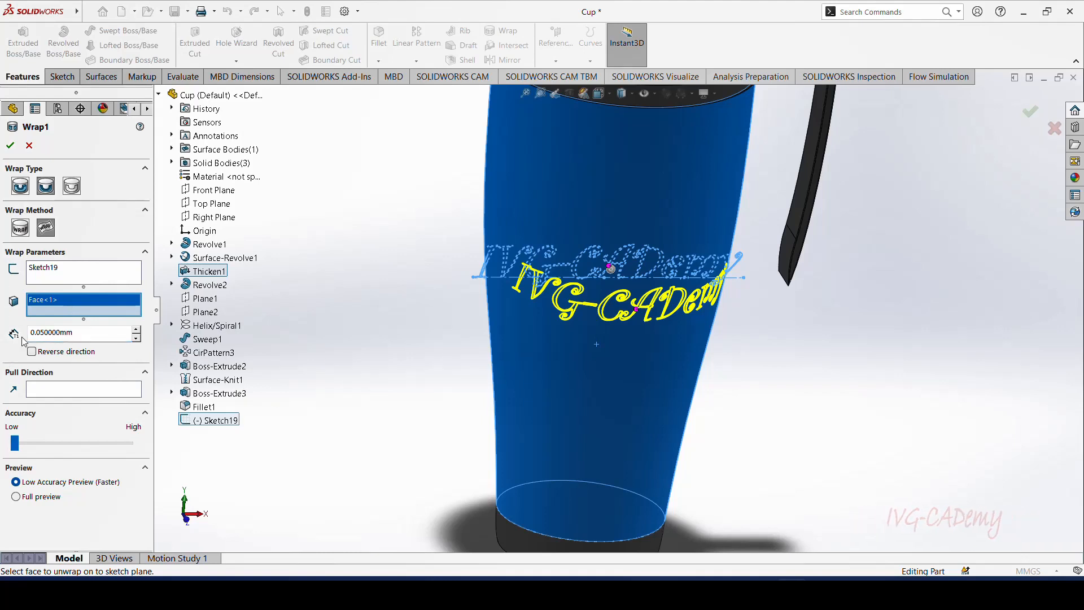
left_click(16, 497)
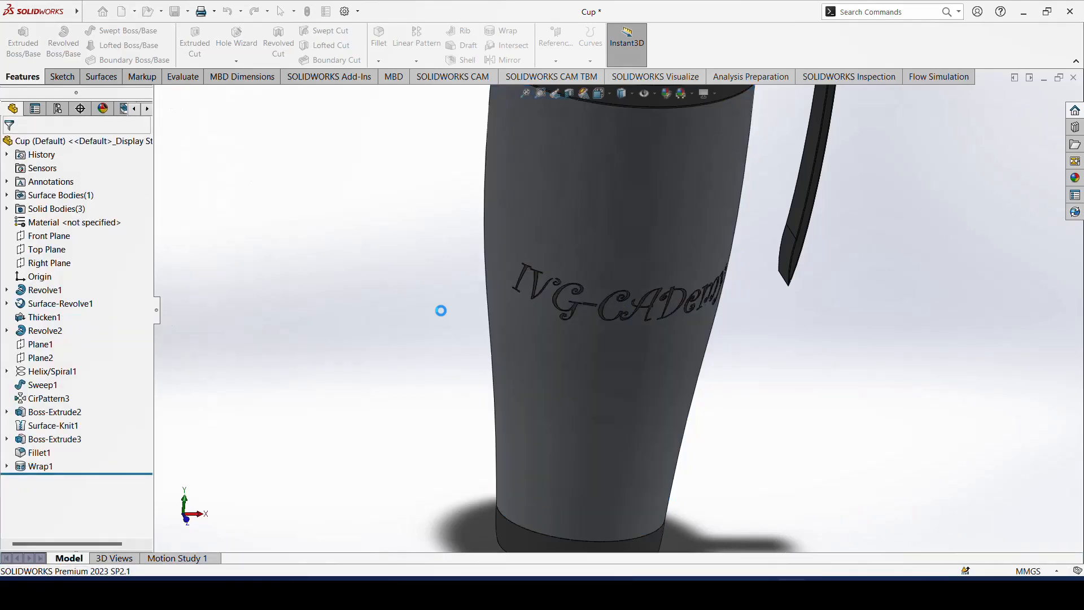
- Inspect the debossed text on the cup from several angles, ending in an isometric view of the whole model
key("f")
scroll(757, 348, "down", 3)
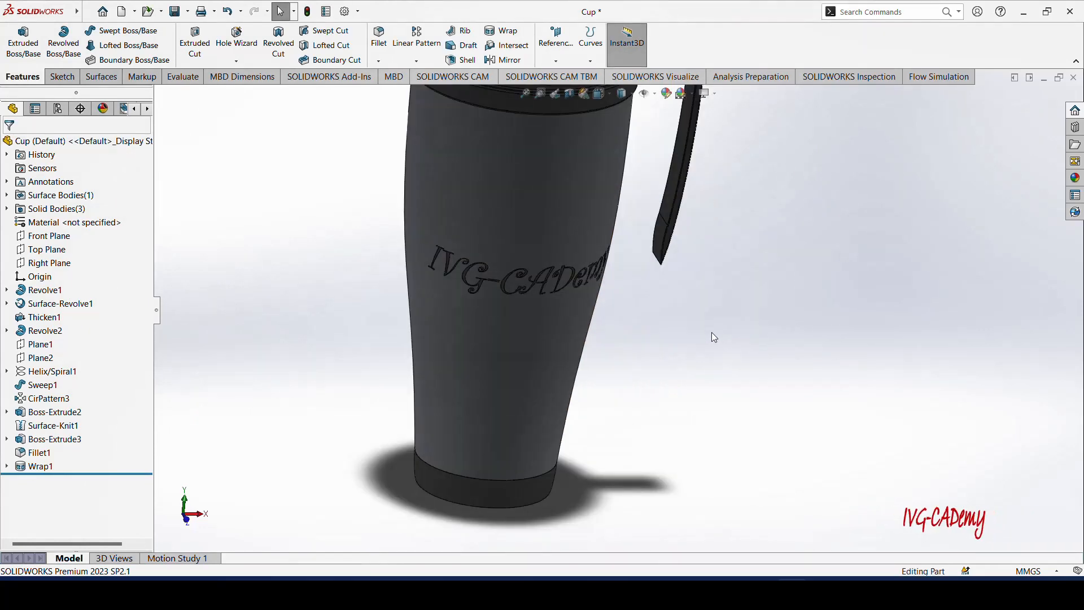
middle_click_drag(712, 333, 669, 294)
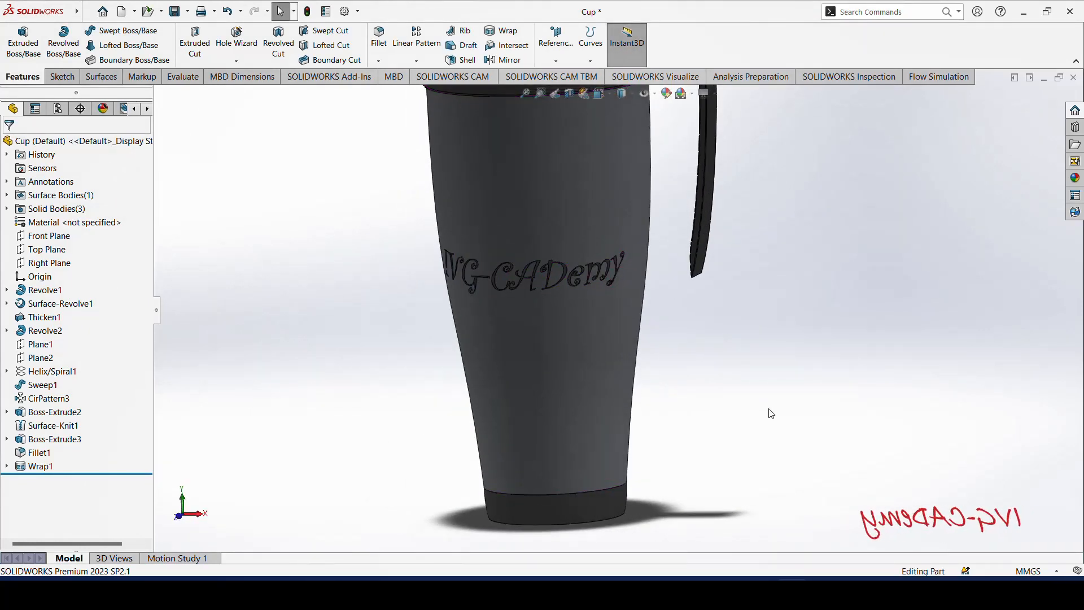
key("ctrl+7")
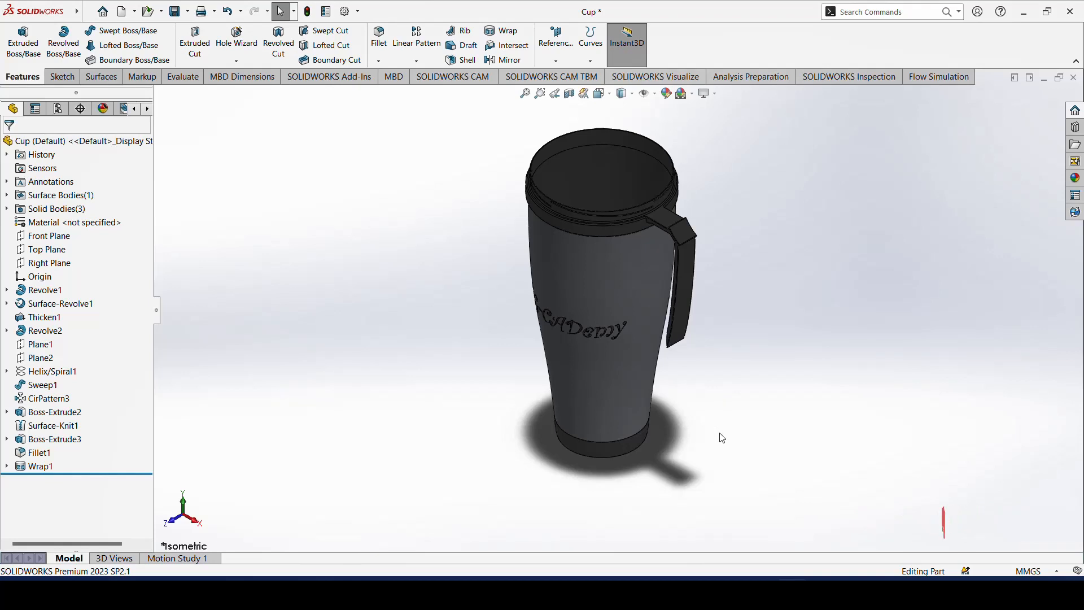
- Examine the debossed "IVG-CADemy" lettering from a rotated angle, checking the recessed letter edges up close
key("Right")
key("Right")
key("Right")
key("Right")
key("Right")
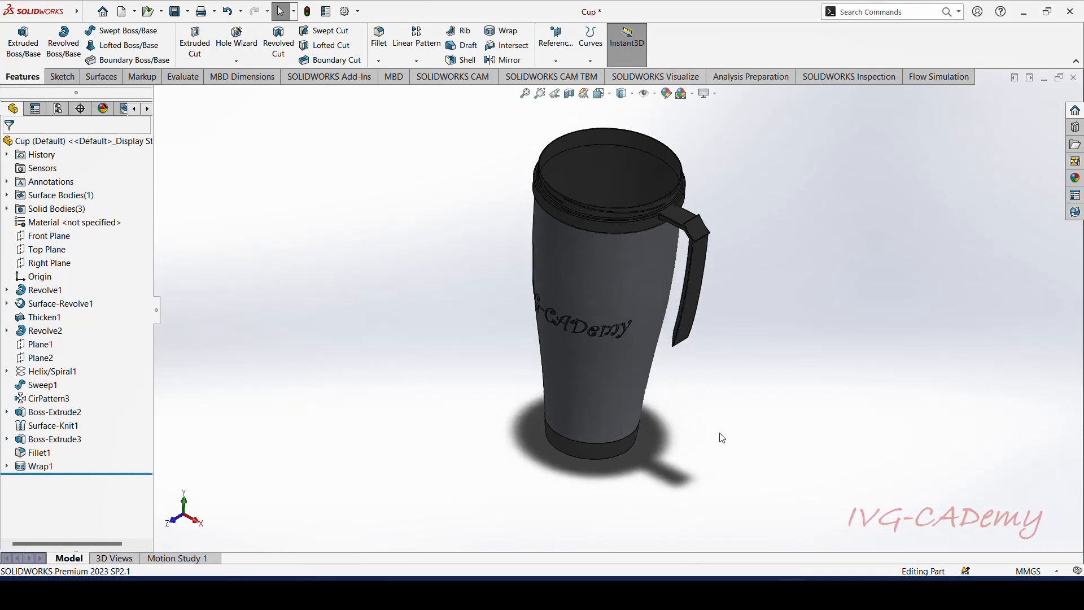
key("Right")
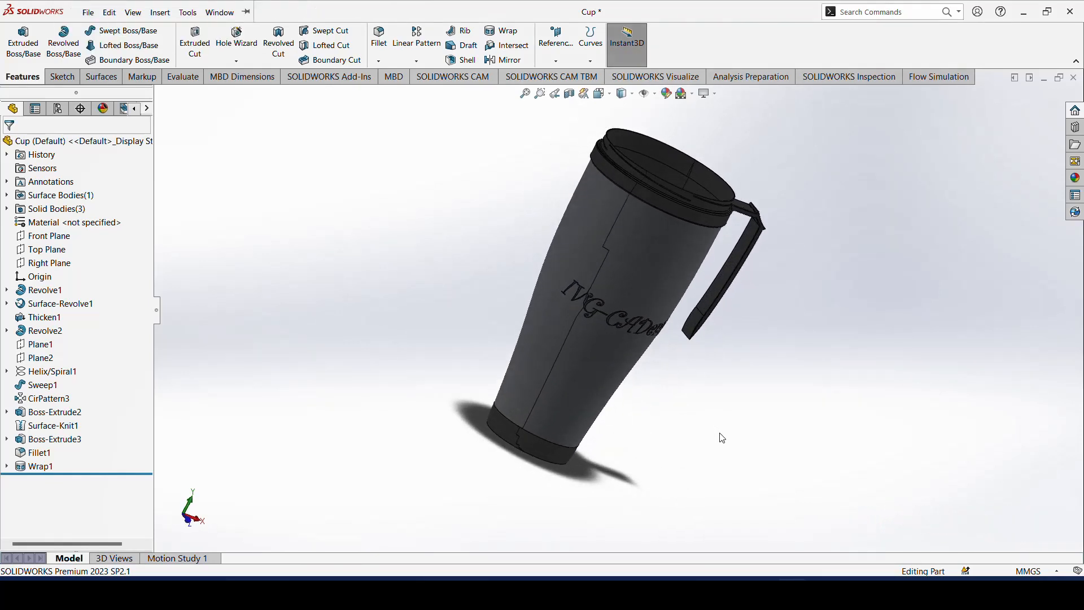
scroll(594, 343, "down", 1)
scroll(692, 395, "down", 8)
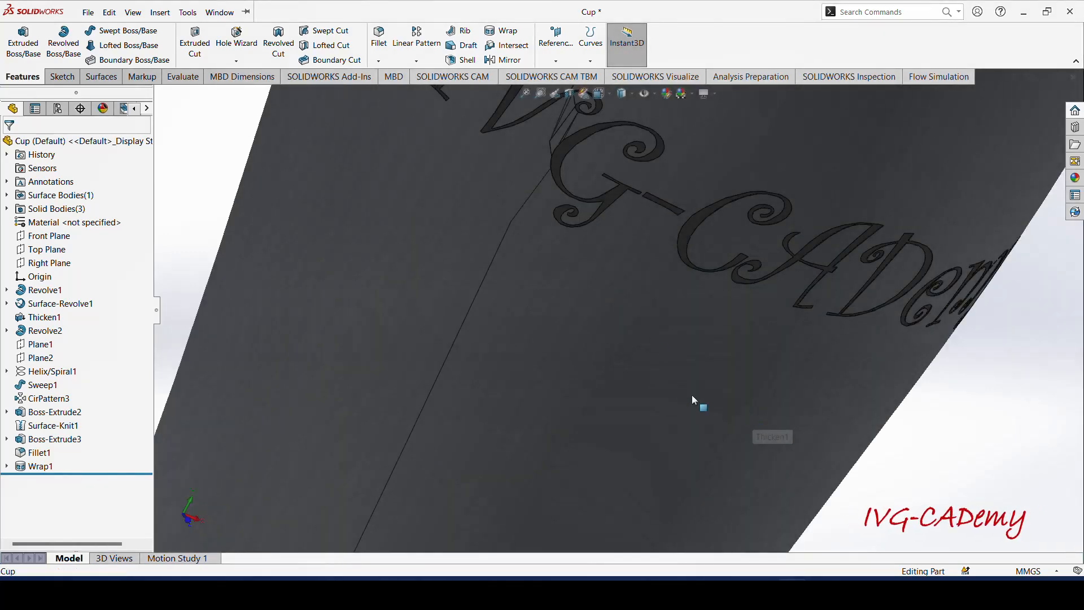
left_click(692, 394)
scroll(626, 277, "up", 5)
scroll(619, 259, "up", 1)
left_click(805, 398)
scroll(694, 302, "down", 13)
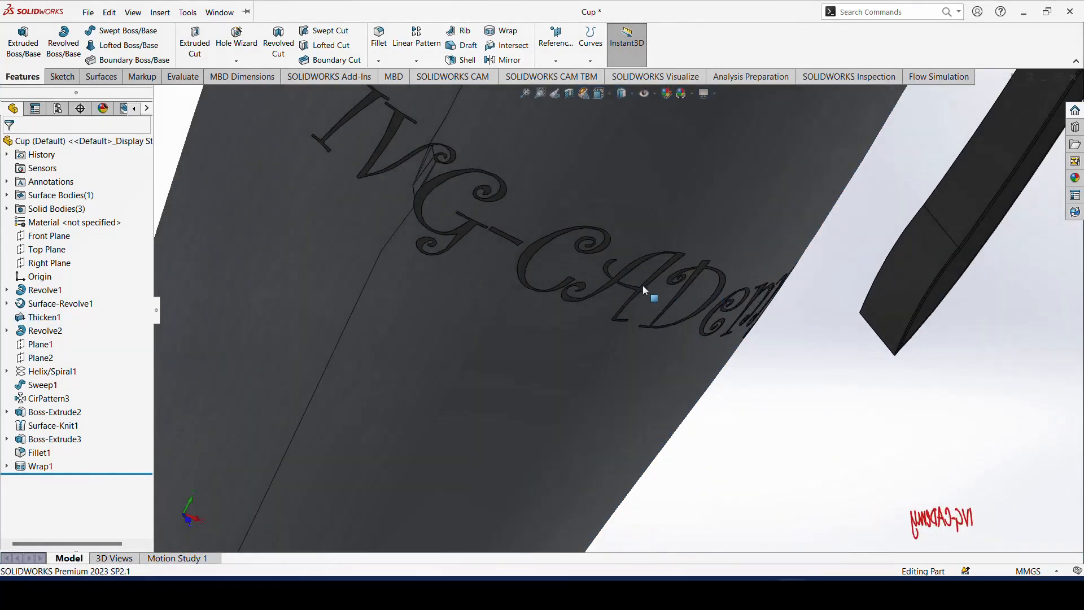
scroll(621, 251, "down", 3)
scroll(270, 319, "down", 6)
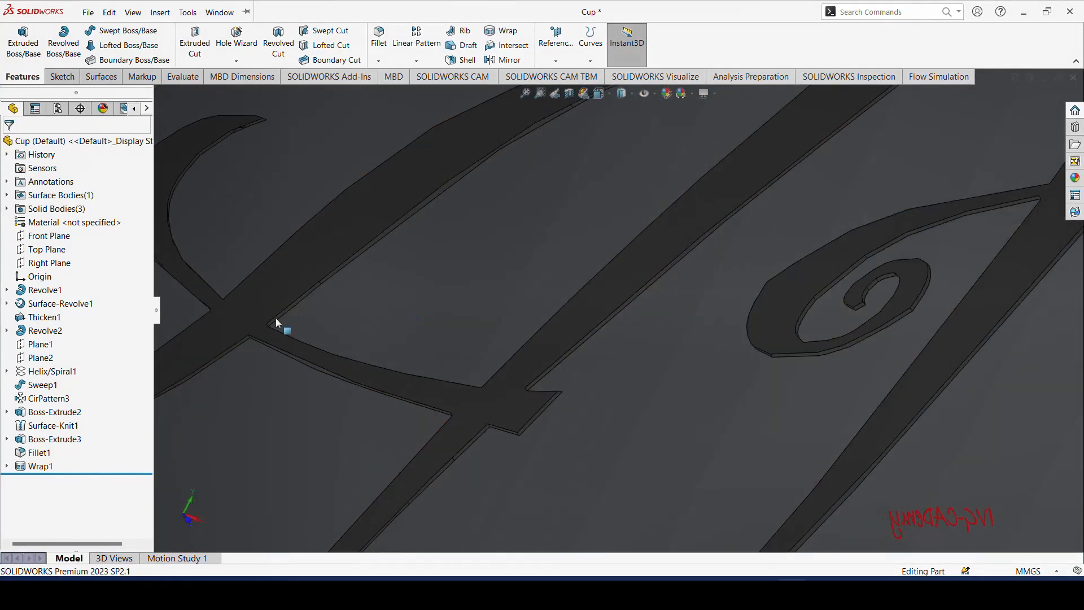
scroll(514, 313, "up", 15)
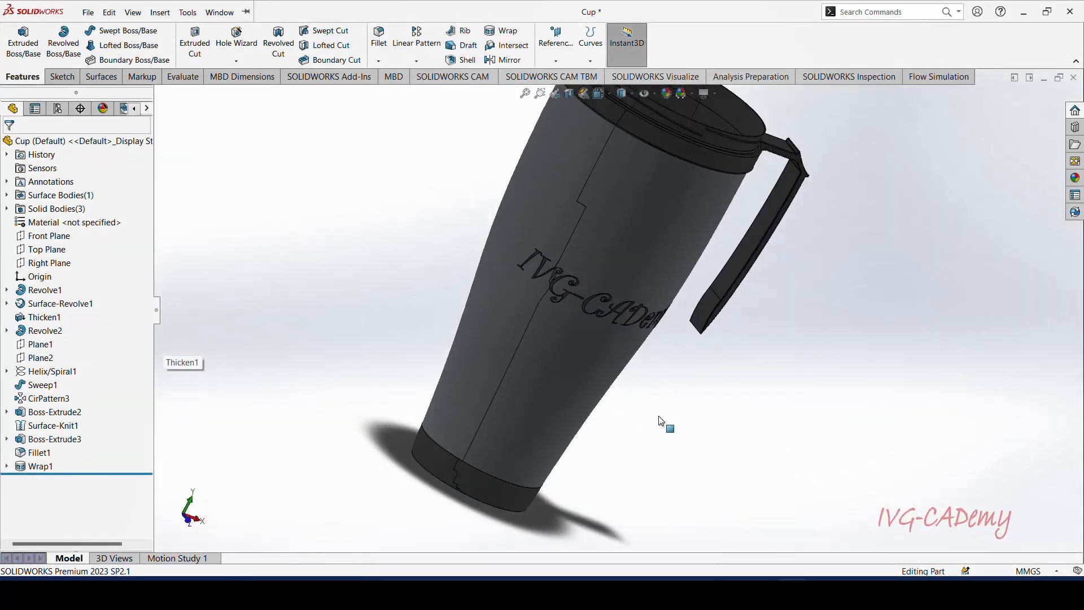
- Check the wrapped text's shape and placement on the cup body from the front and on the whole model
left_click(188, 522)
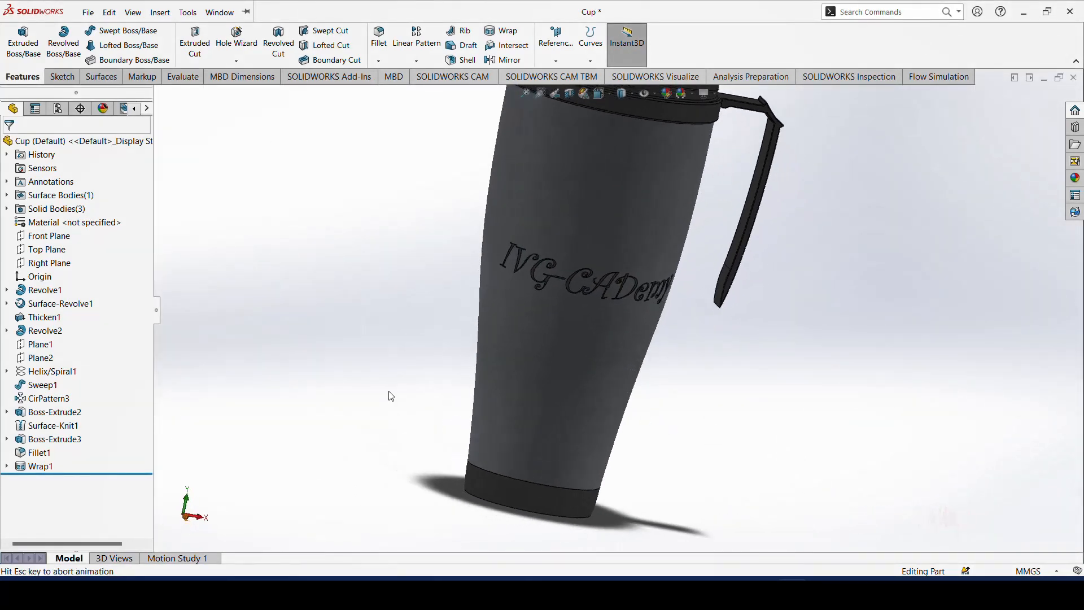
scroll(626, 316, "down", 4)
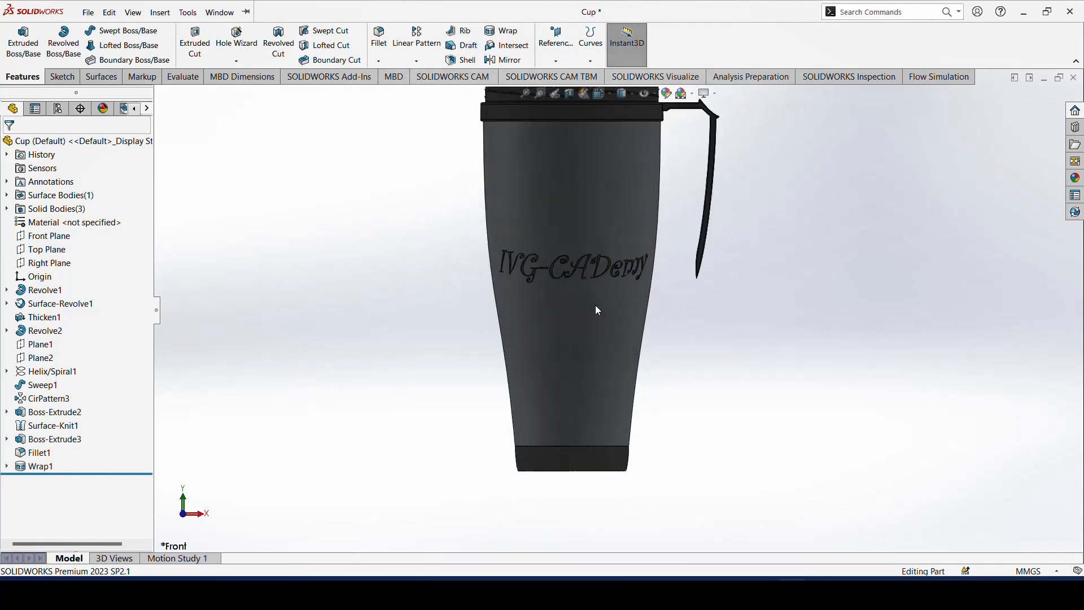
scroll(666, 290, "up", 5)
scroll(604, 254, "down", 5)
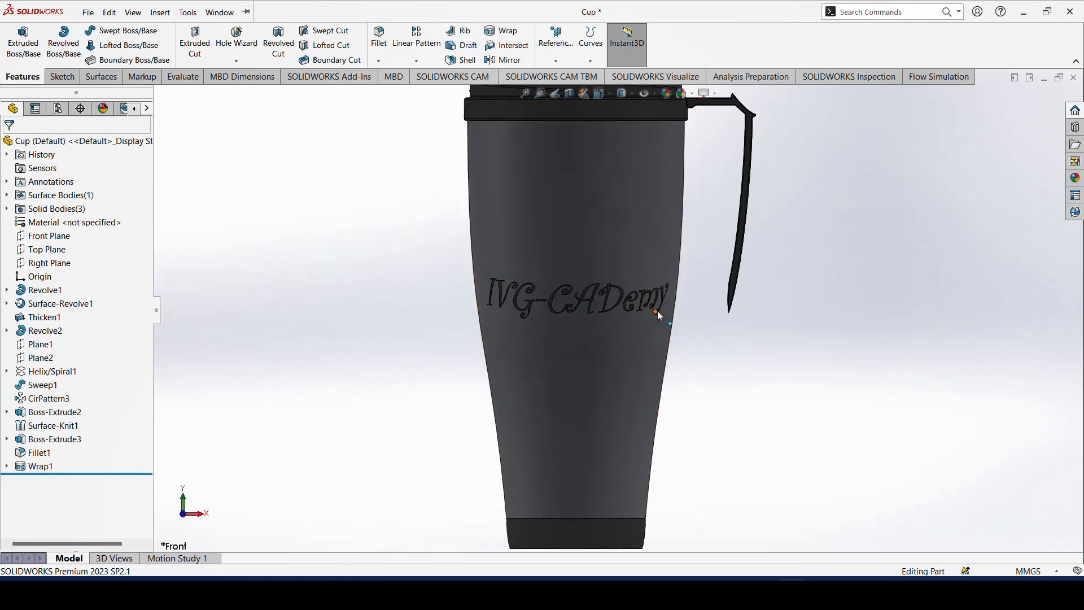
scroll(617, 295, "down", 2)
scroll(618, 296, "down", 4)
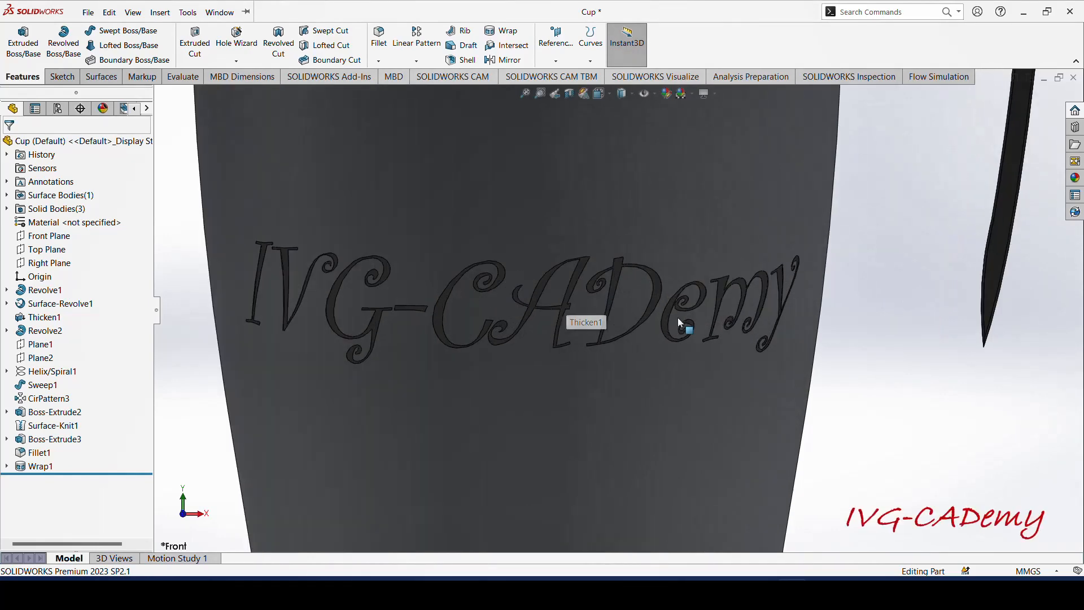
scroll(695, 333, "up", 3)
middle_click_drag(716, 332, 708, 347)
middle_click_drag(834, 431, 900, 469)
scroll(875, 440, "up", 8)
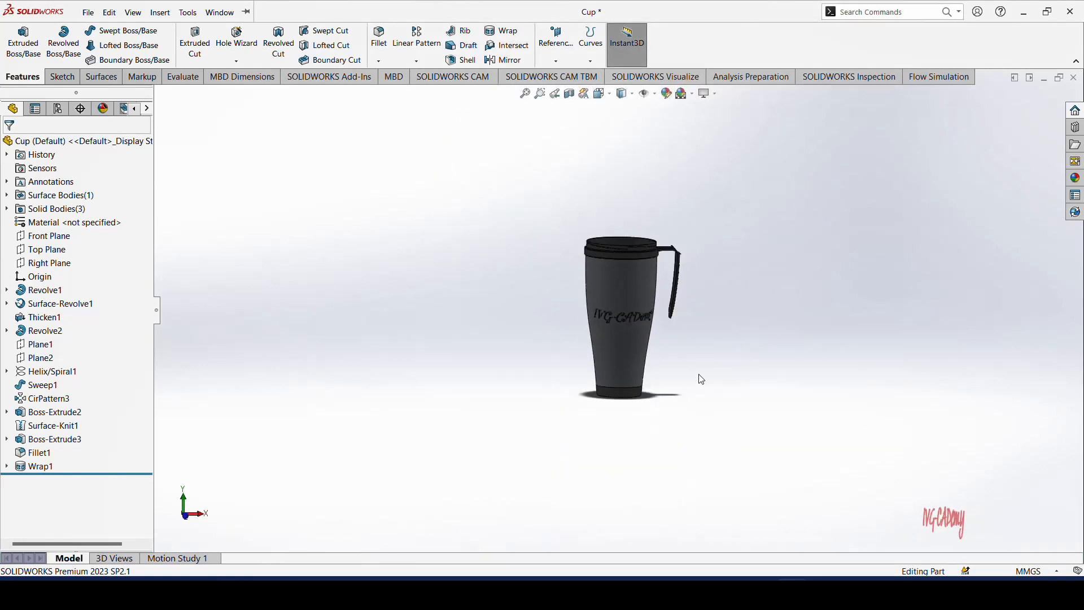
scroll(615, 344, "down", 2)
scroll(613, 340, "down", 2)
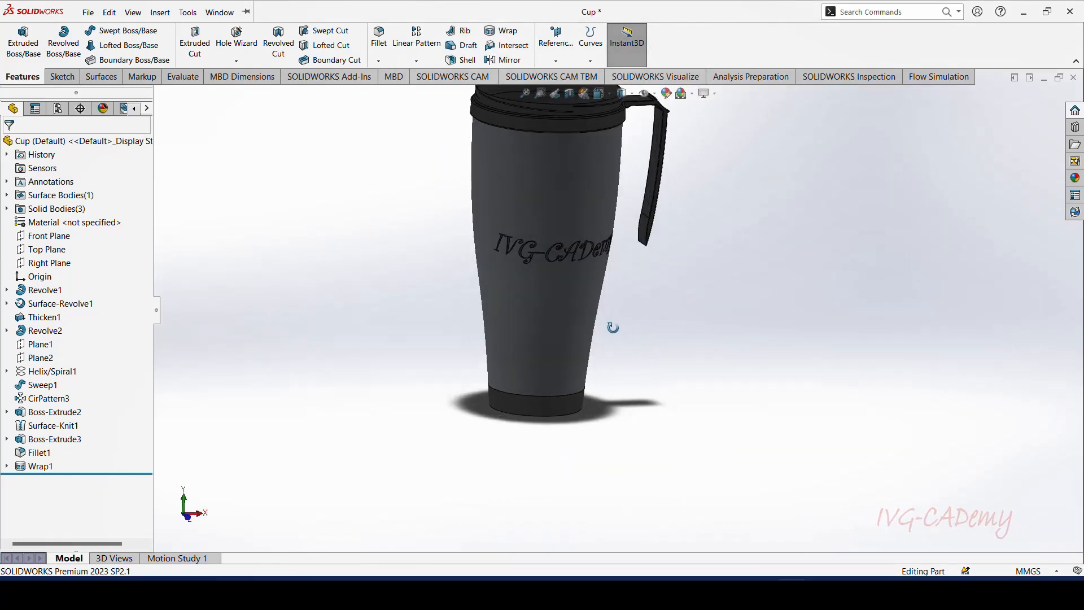